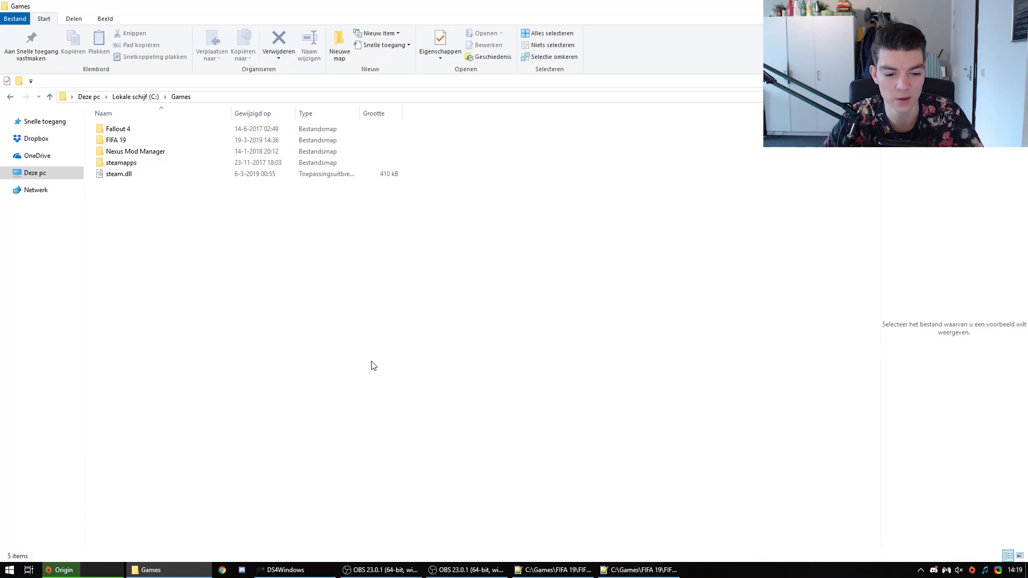
# - Switch to DS4Windows, enlarge its window and show the list of connected controllers
pyautogui.click(299, 571)
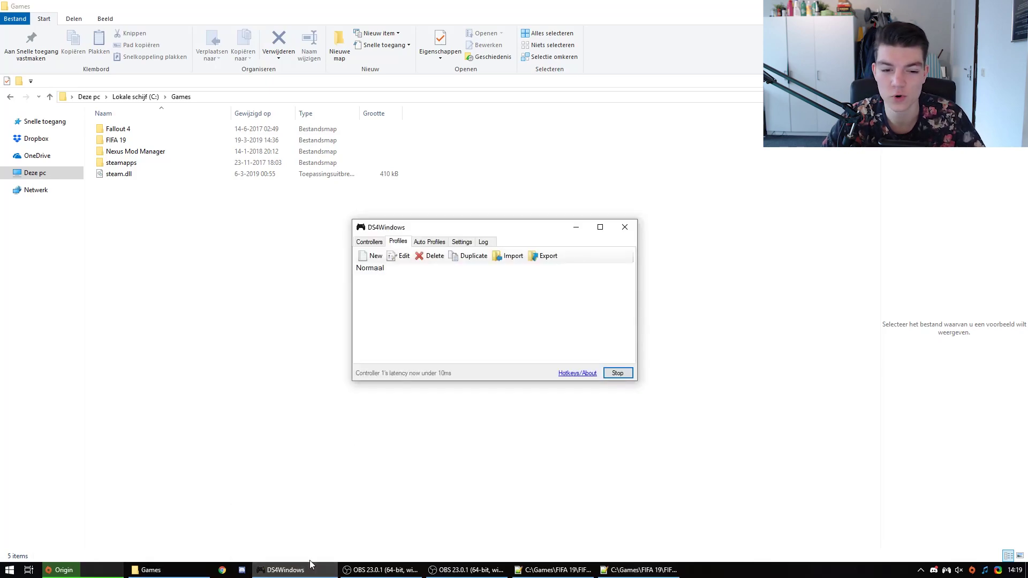
pyautogui.moveTo(353, 220); pyautogui.dragTo(279, 145)
pyautogui.moveTo(351, 156); pyautogui.dragTo(424, 219)
pyautogui.click(362, 232)
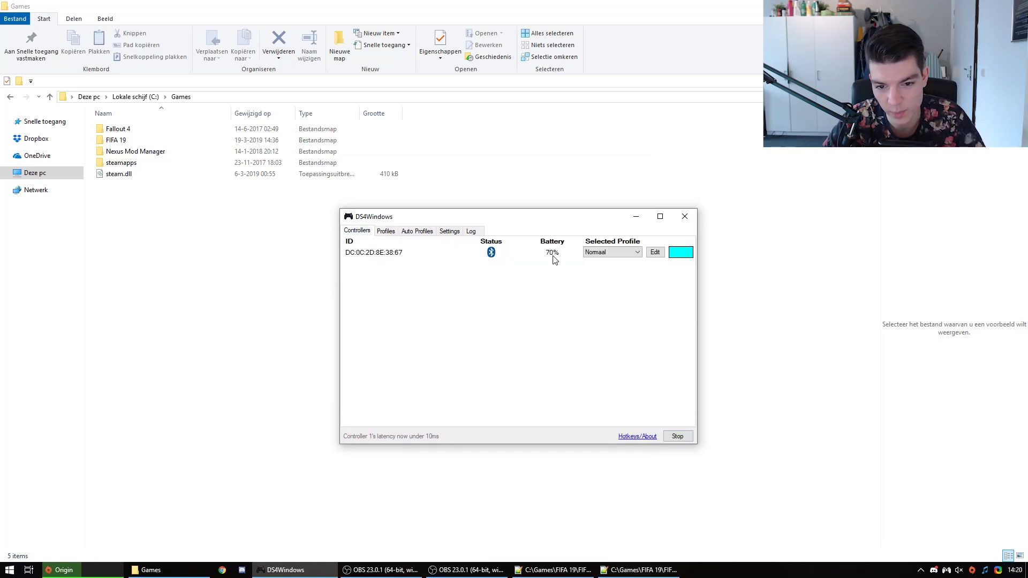
# - Set the connected controller's custom lightbar color to red
pyautogui.click(681, 253)
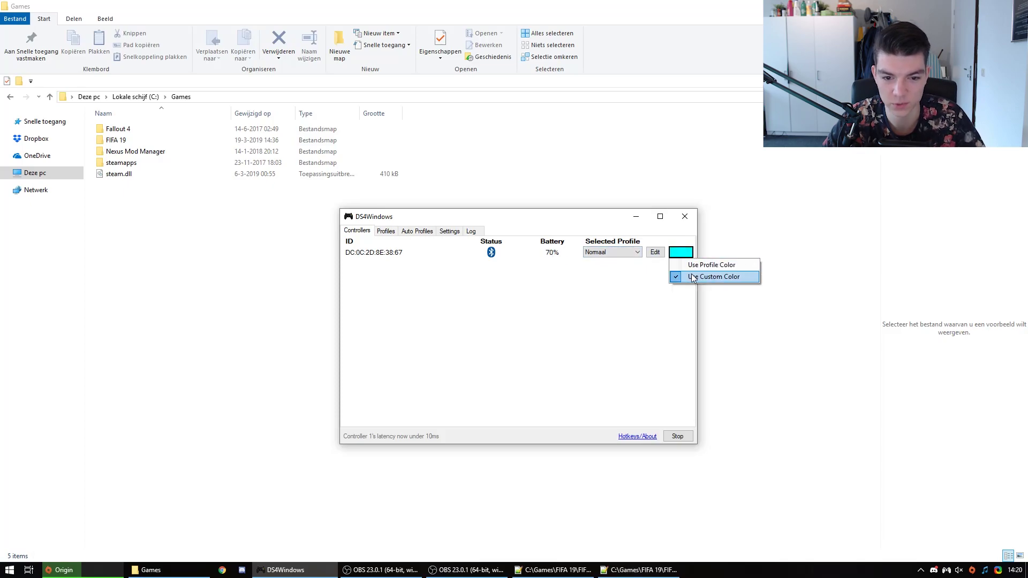
pyautogui.click(725, 275)
pyautogui.click(479, 173)
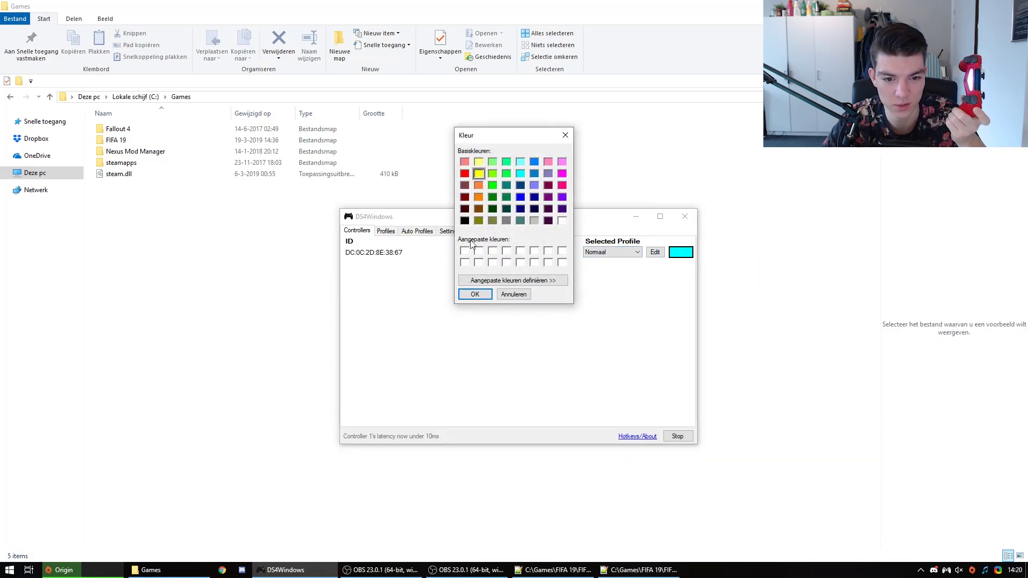
pyautogui.click(464, 174)
pyautogui.click(479, 294)
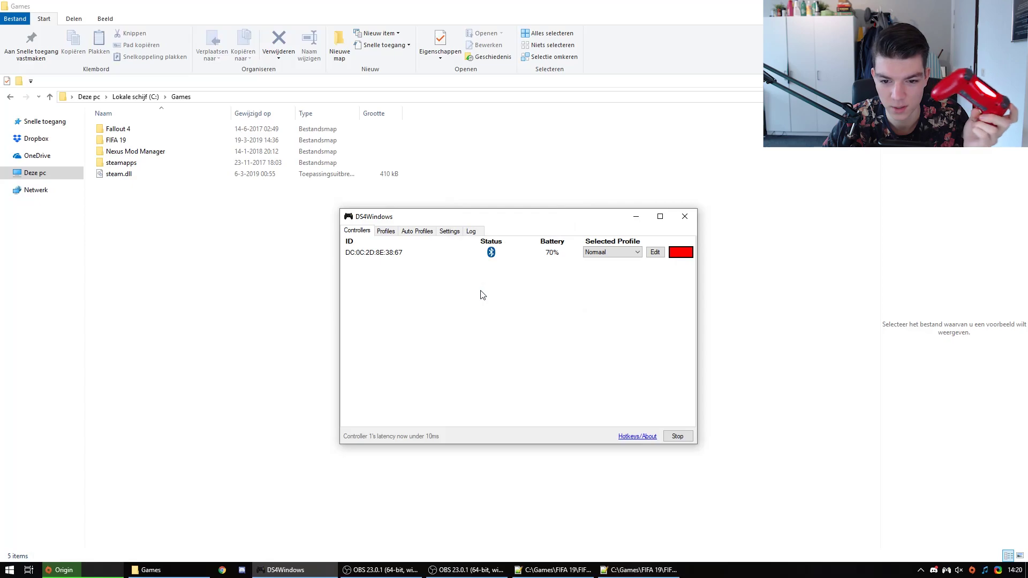
# - Change the connected controller's custom lightbar color to blue
pyautogui.click(680, 253)
pyautogui.click(690, 276)
pyautogui.click(521, 197)
pyautogui.click(475, 293)
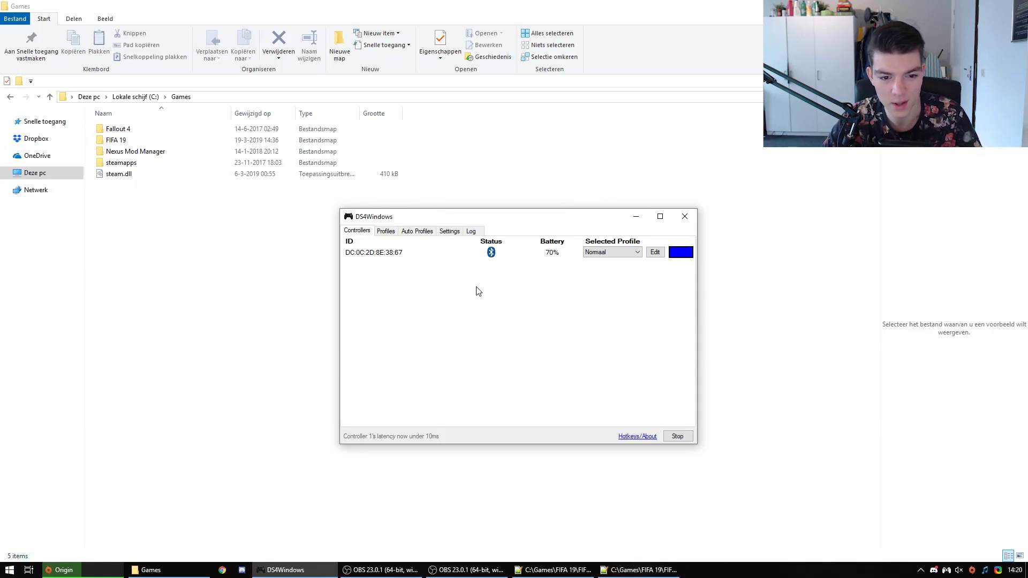
# - Examine the Normaal profile's controls and controller readings and the general settings, and minimize DS4Windows
pyautogui.click(386, 232)
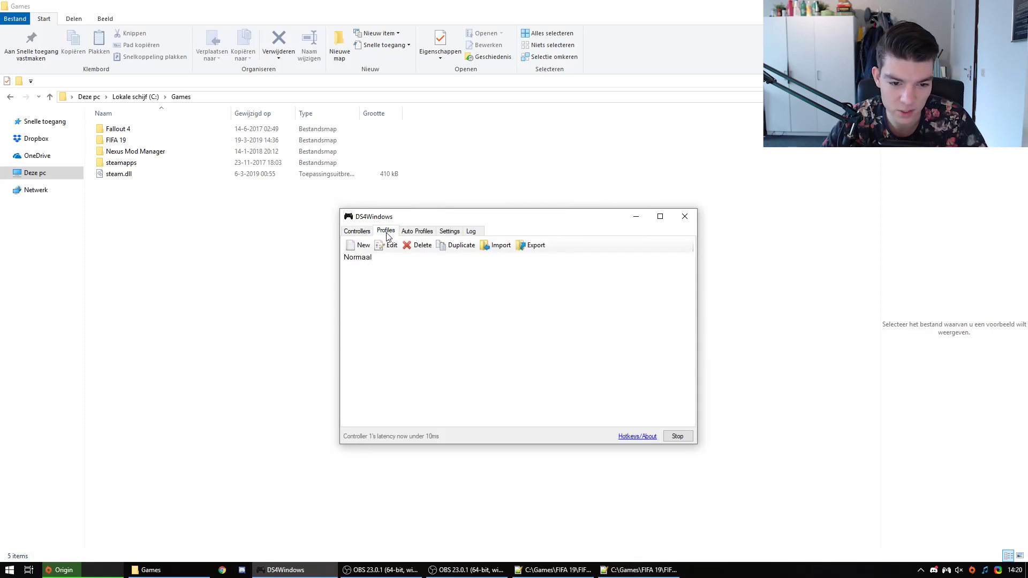
pyautogui.doubleClick(368, 258)
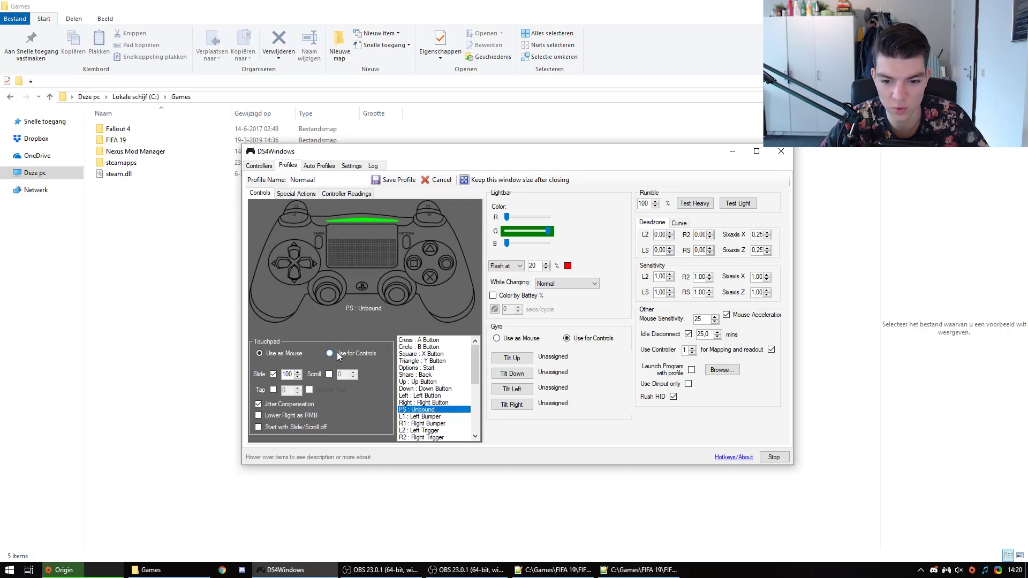
pyautogui.click(341, 195)
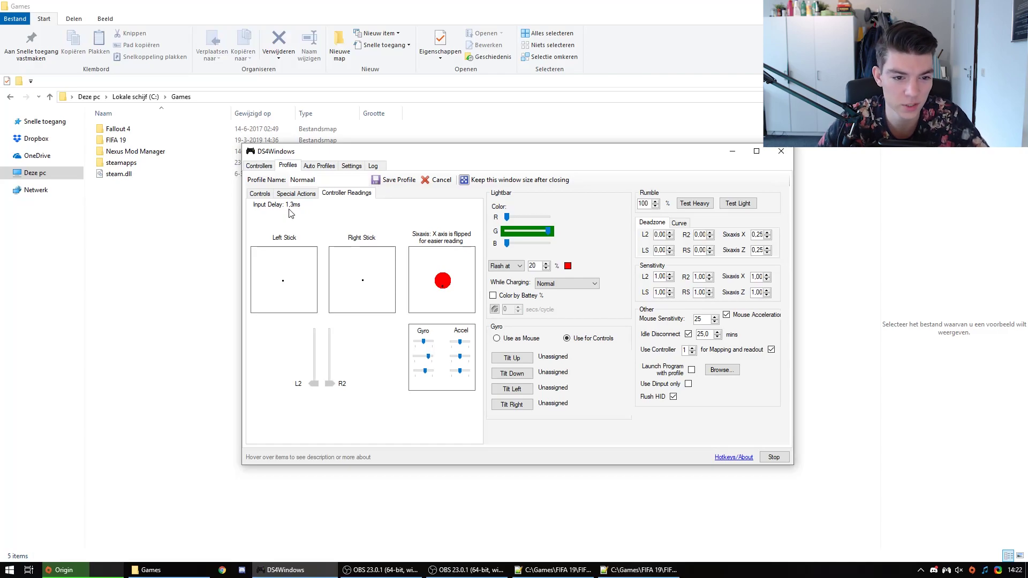
pyautogui.click(350, 166)
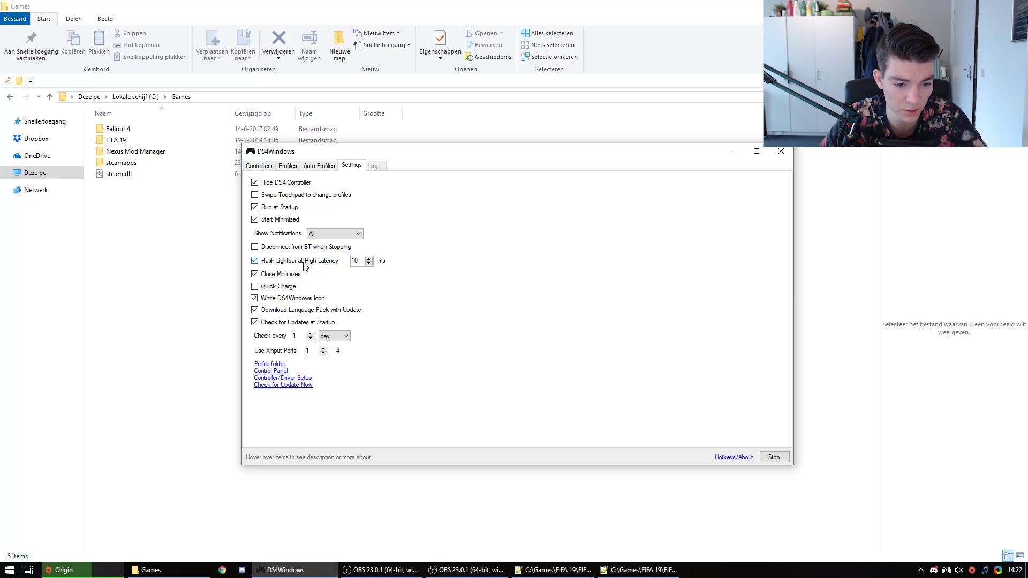
pyautogui.click(732, 151)
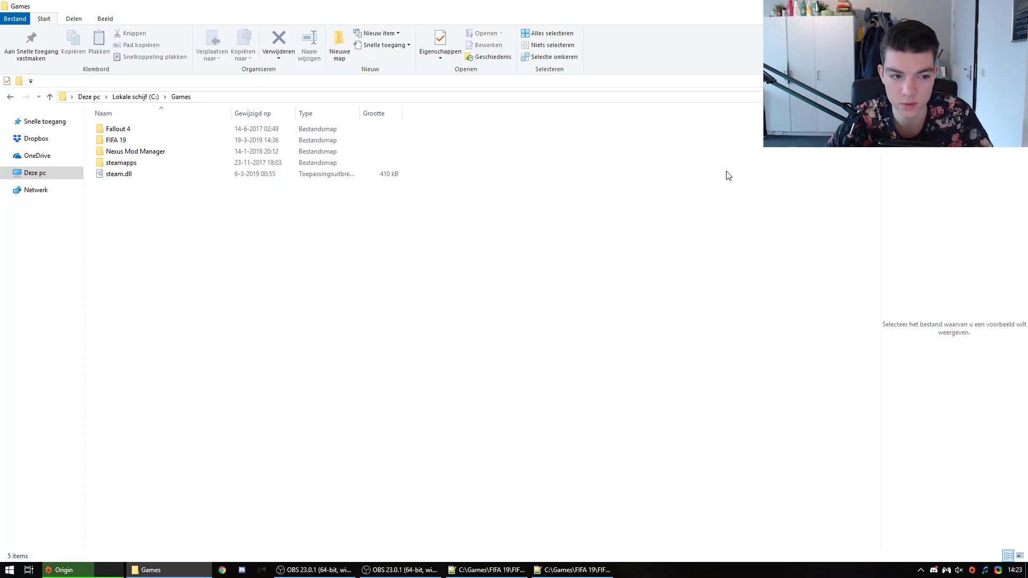
# - Launch FIFA 19 Ultimate Edition through Origin and open its Game Settings, moving the settings window fully into view
pyautogui.rightClick(972, 569)
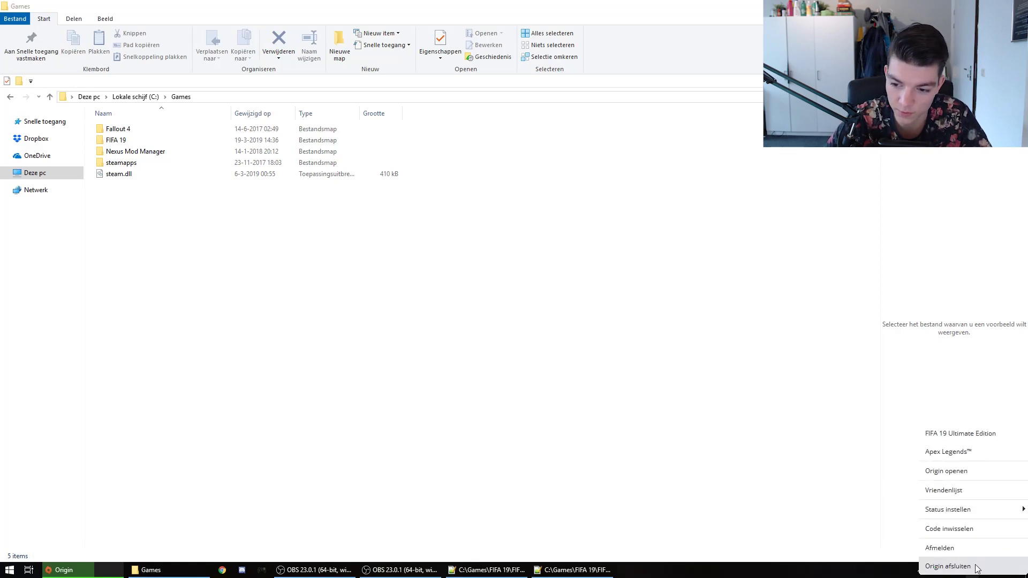
pyautogui.click(961, 434)
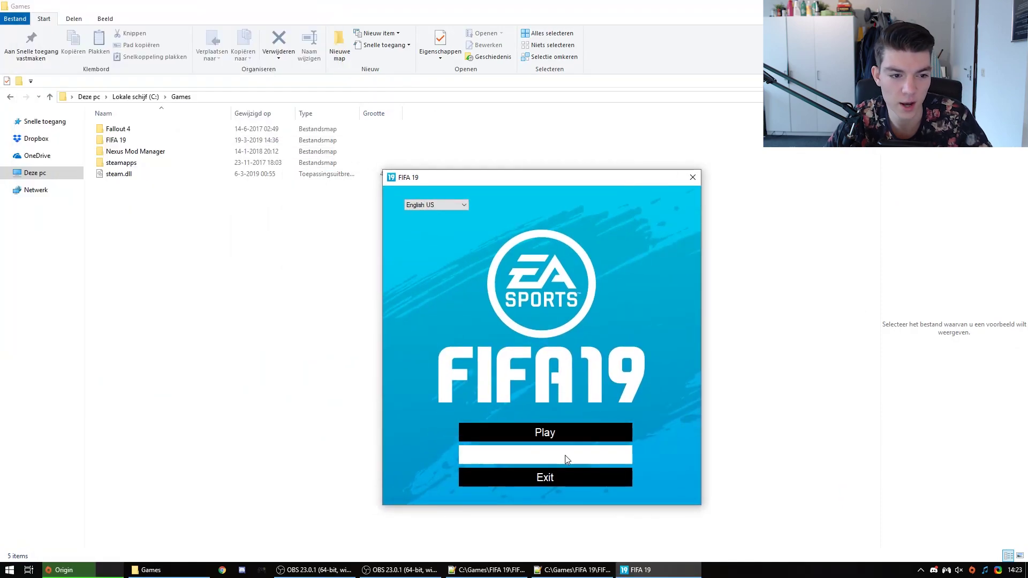
pyautogui.click(564, 456)
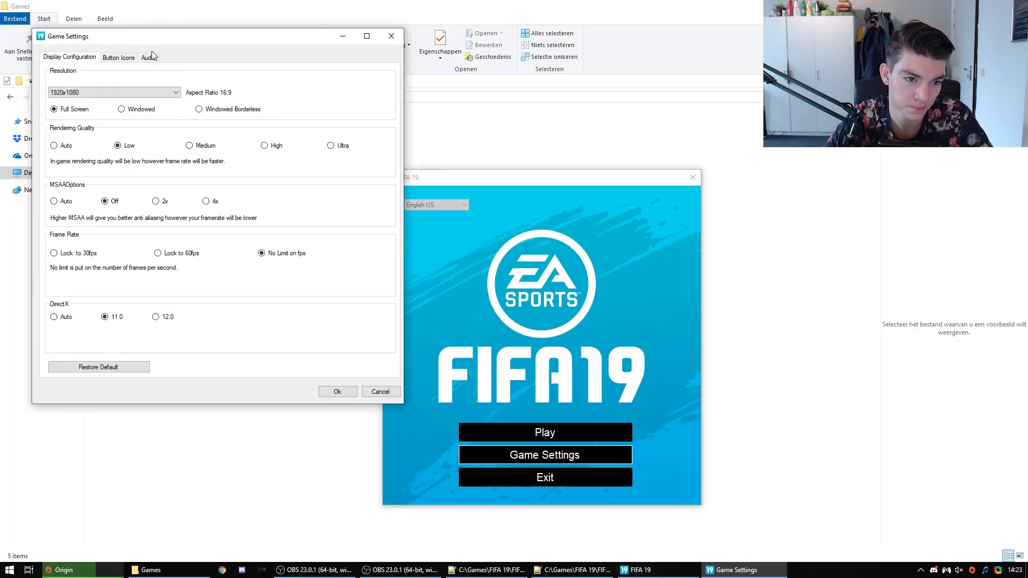
pyautogui.moveTo(171, 40); pyautogui.dragTo(349, 137)
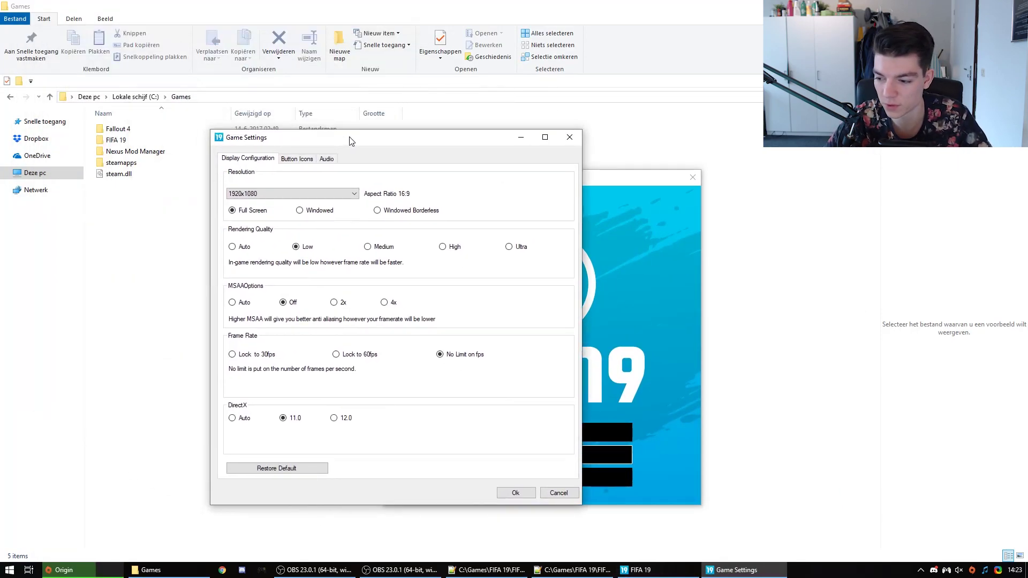
# - Check the resolution choices and try the Lock to 60fps frame rate before restoring No Limit on fps
pyautogui.click(253, 198)
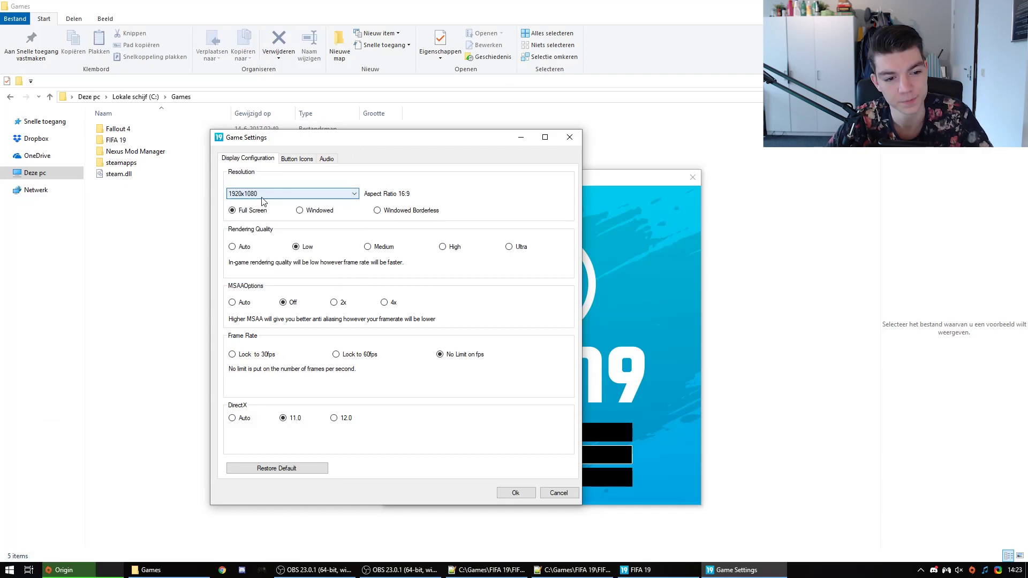
pyautogui.click(254, 198)
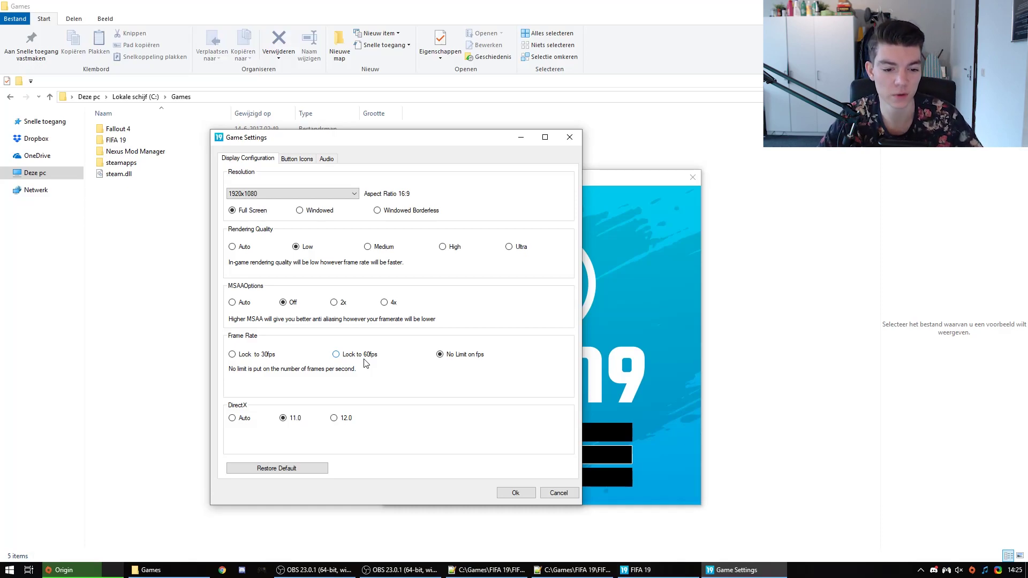
pyautogui.click(359, 354)
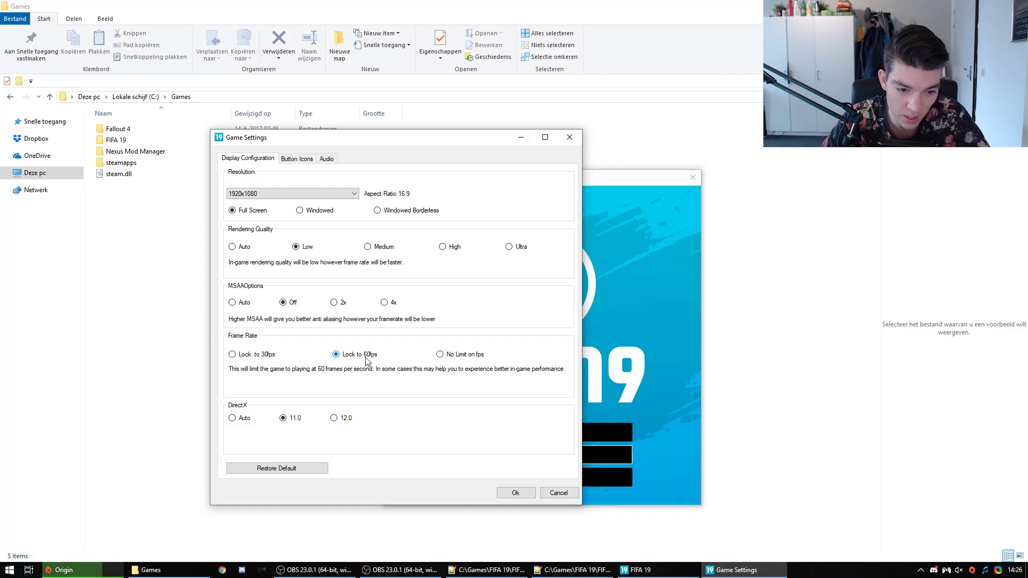
pyautogui.click(451, 359)
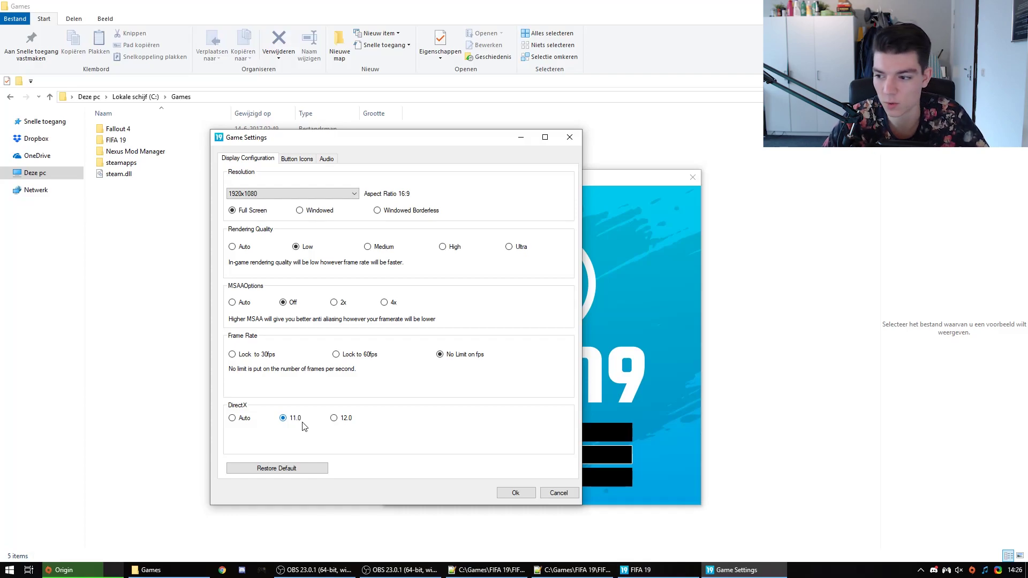
# - Review the button icon and audio settings, and accept the FIFA 19 game settings
pyautogui.click(299, 159)
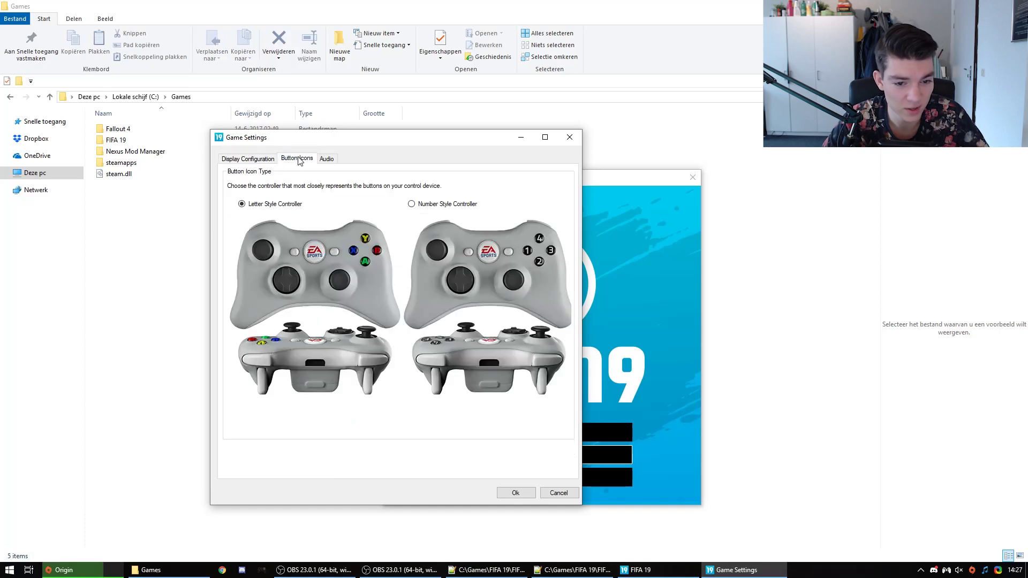
pyautogui.click(326, 159)
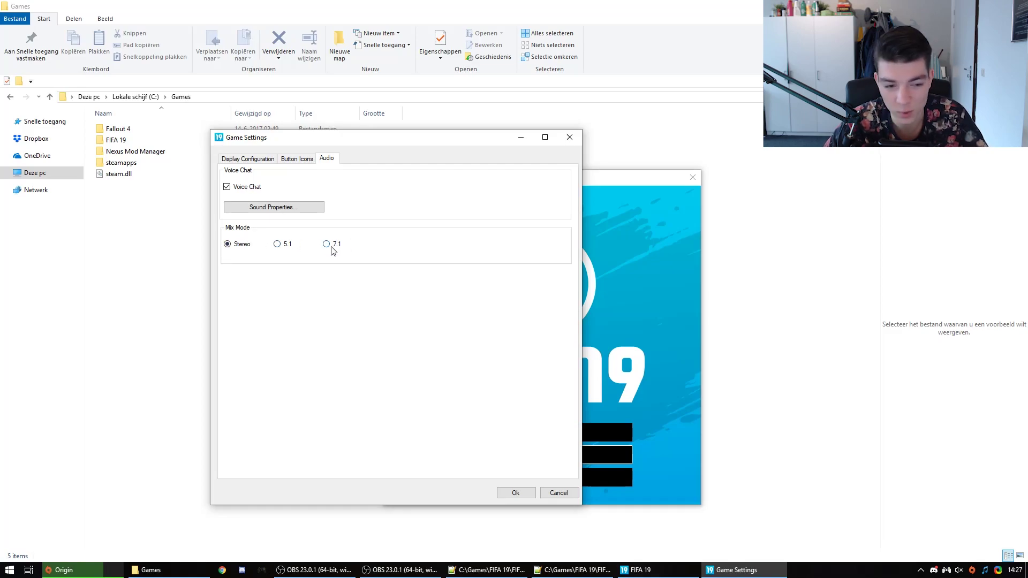
pyautogui.click(299, 159)
pyautogui.click(264, 160)
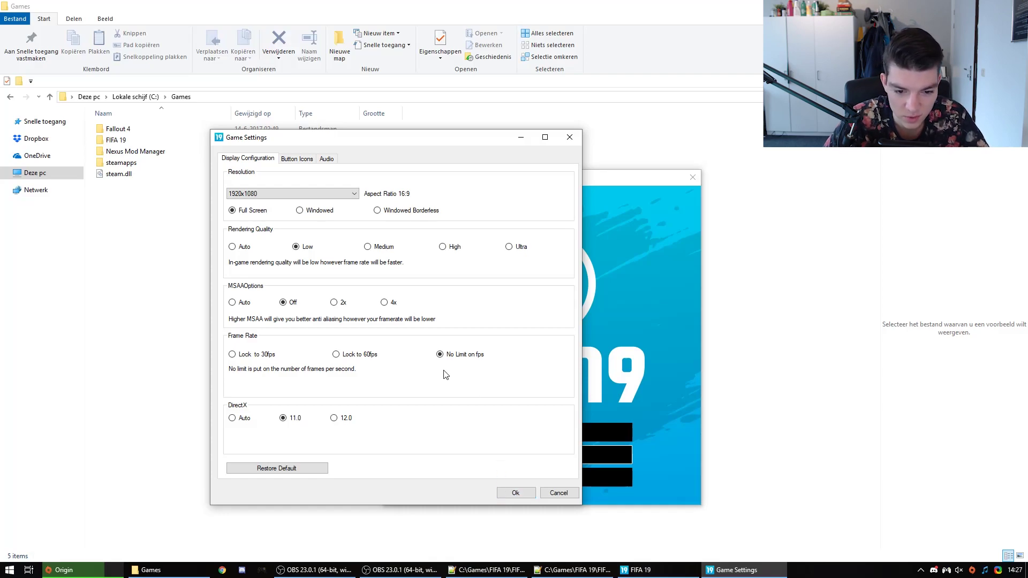
pyautogui.click(517, 493)
# - Open the NVIDIA control panel and show the program-specific 3D settings for FIFA 19 (fifa19.exe)
pyautogui.click(920, 570)
pyautogui.rightClick(921, 530)
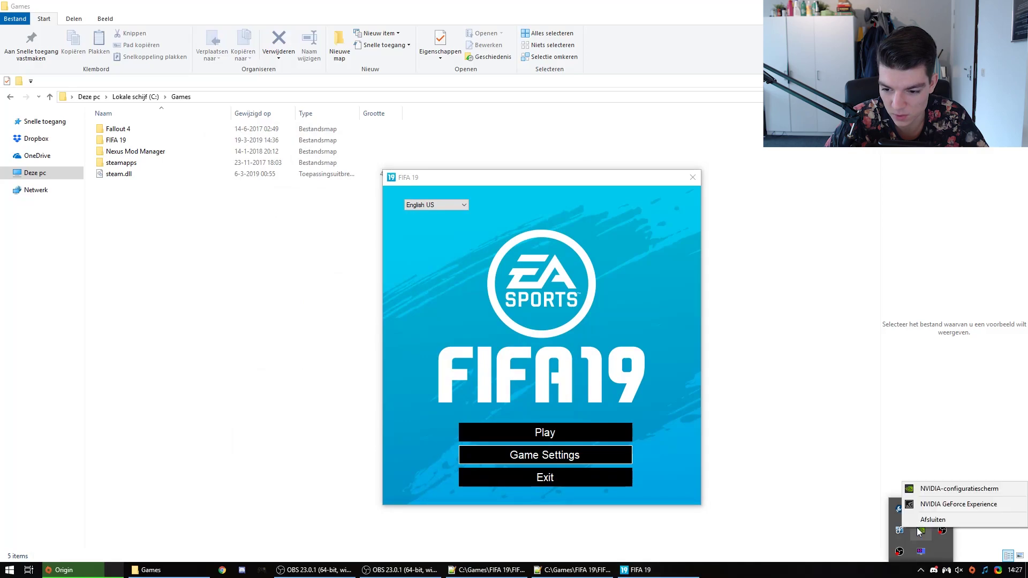
pyautogui.click(958, 489)
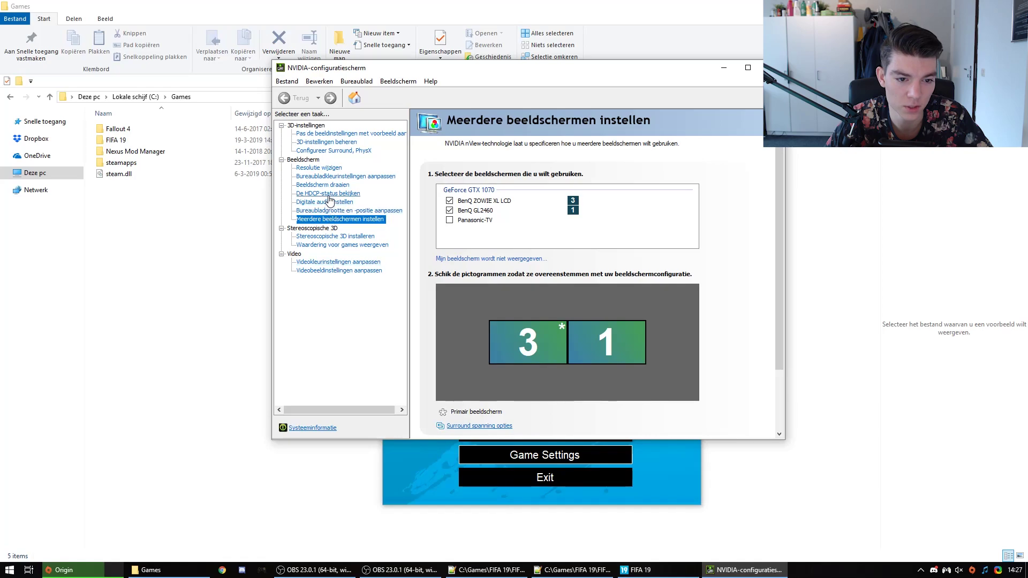
pyautogui.click(327, 142)
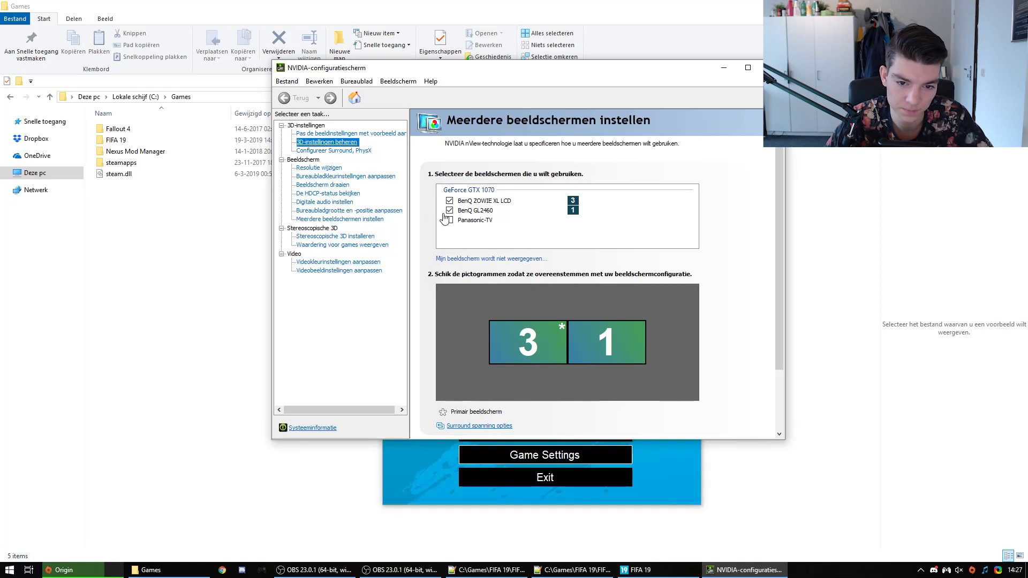
pyautogui.click(528, 189)
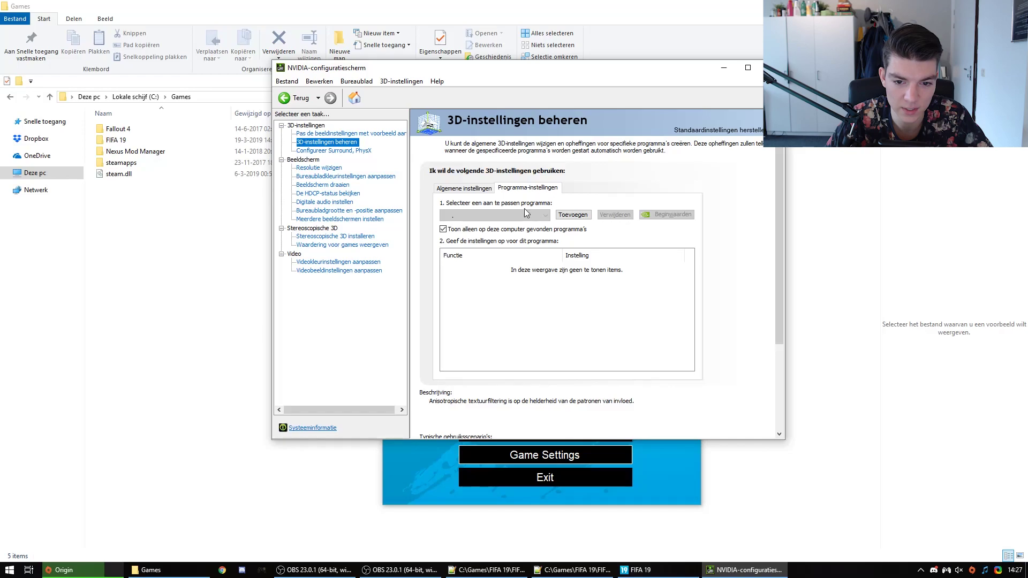
pyautogui.click(533, 217)
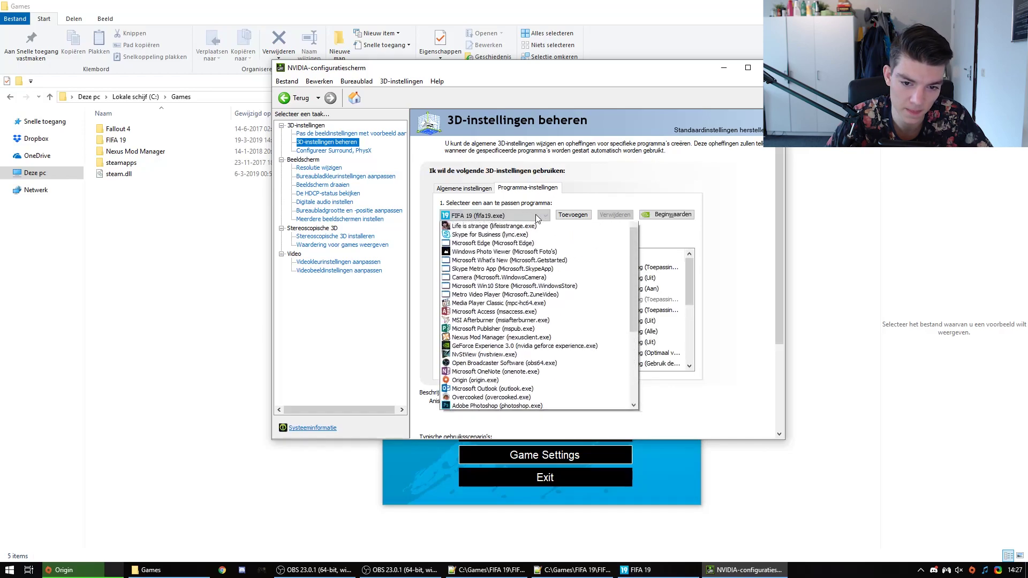
pyautogui.scroll(2, 530, 225)
pyautogui.click(520, 229)
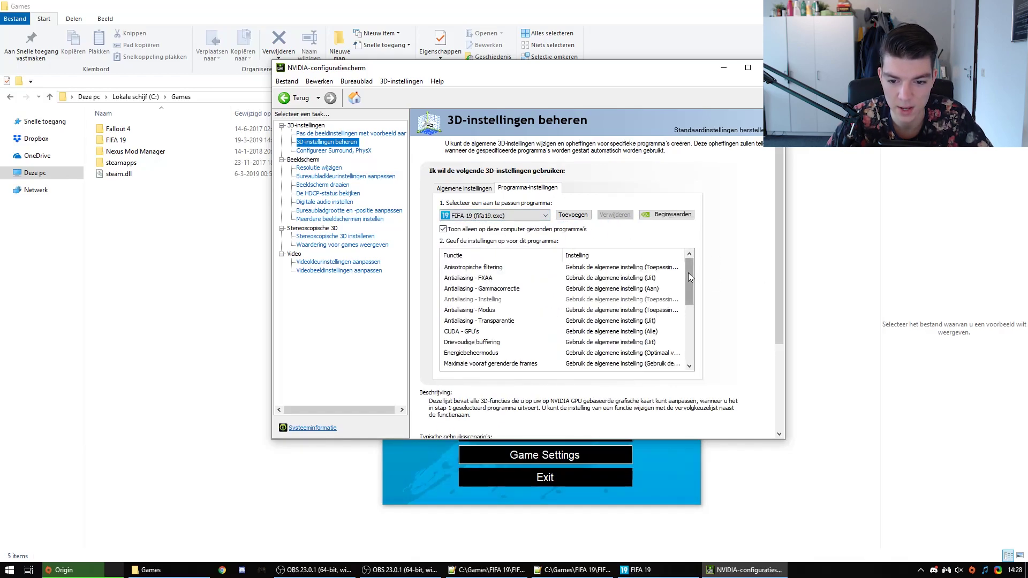
# - Choose Uit for FIFA 19's Verticale synchronisatie, then discard the pending changes and close the NVIDIA control panel
pyautogui.moveTo(689, 272); pyautogui.dragTo(688, 333)
pyautogui.click(458, 347)
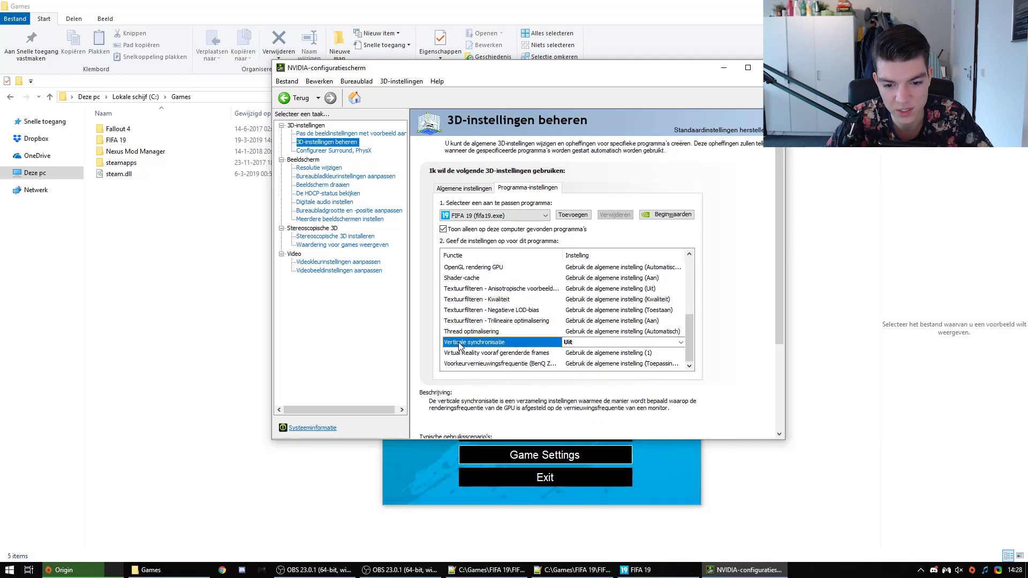
pyautogui.click(581, 344)
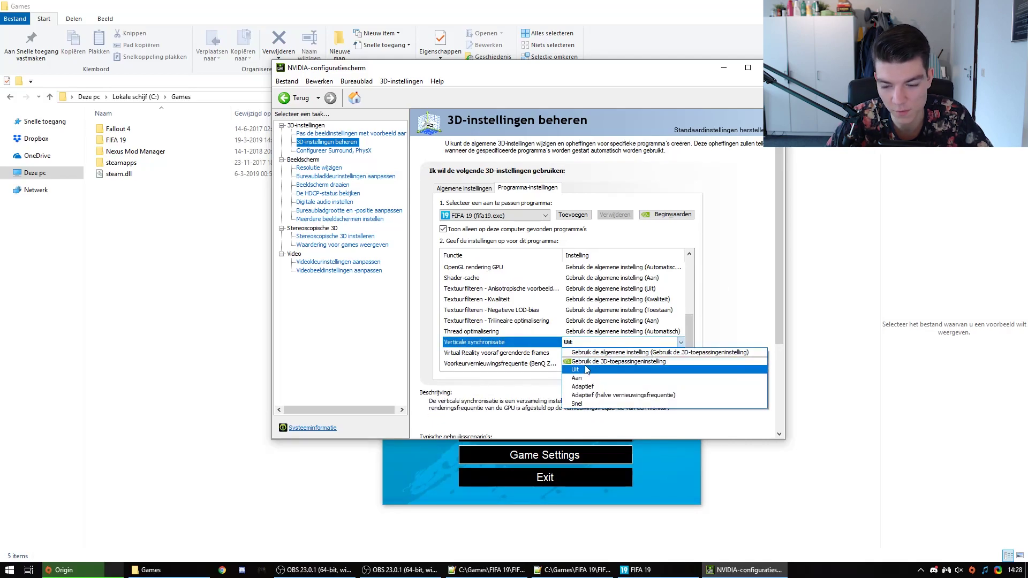
pyautogui.click(576, 369)
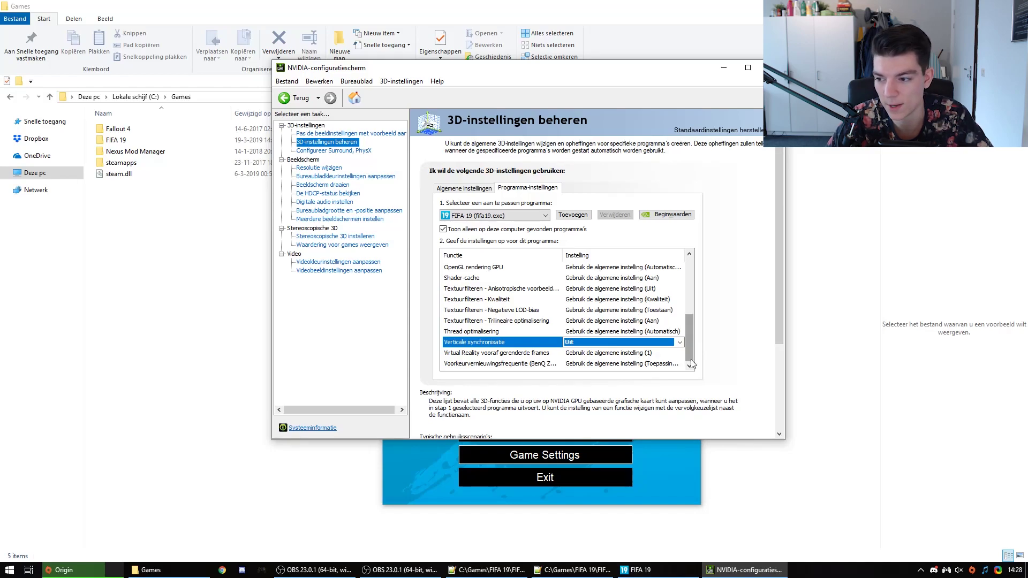
pyautogui.scroll(-1, 778, 327)
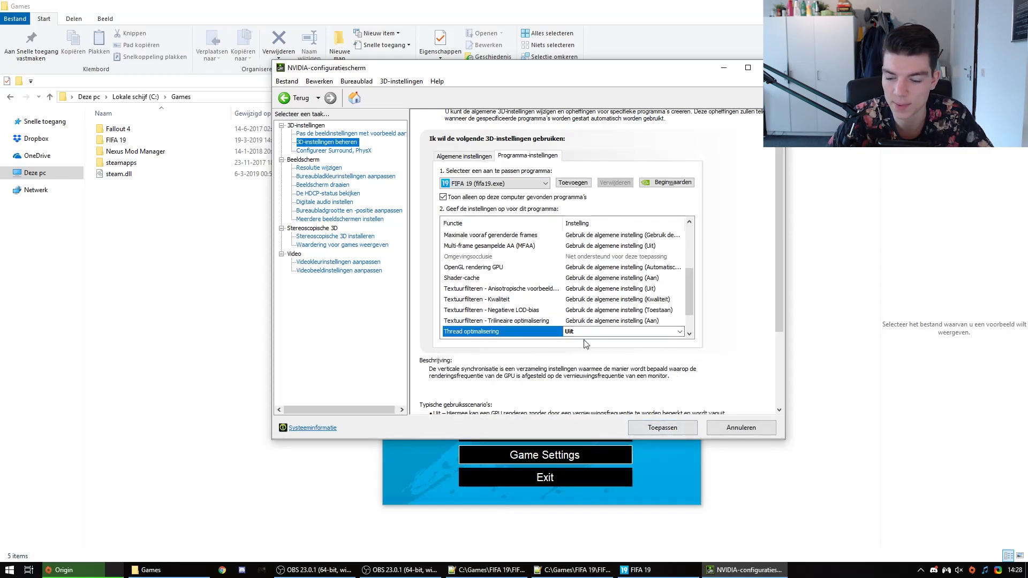
pyautogui.click(739, 426)
pyautogui.click(551, 283)
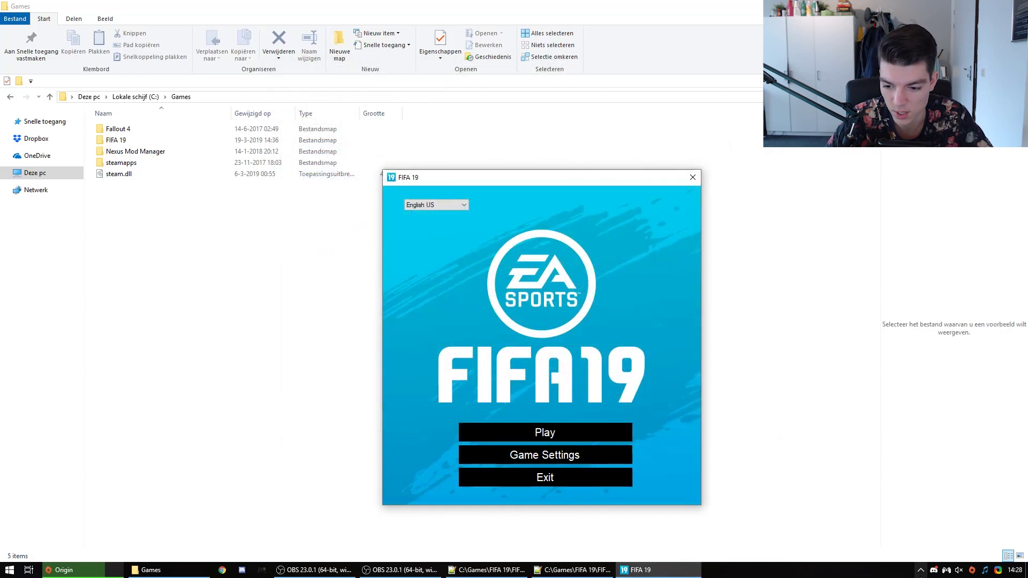
# - Open RivaTuner Statistics Server and place its window beside the FIFA 19 launcher
pyautogui.click(921, 570)
pyautogui.click(921, 552)
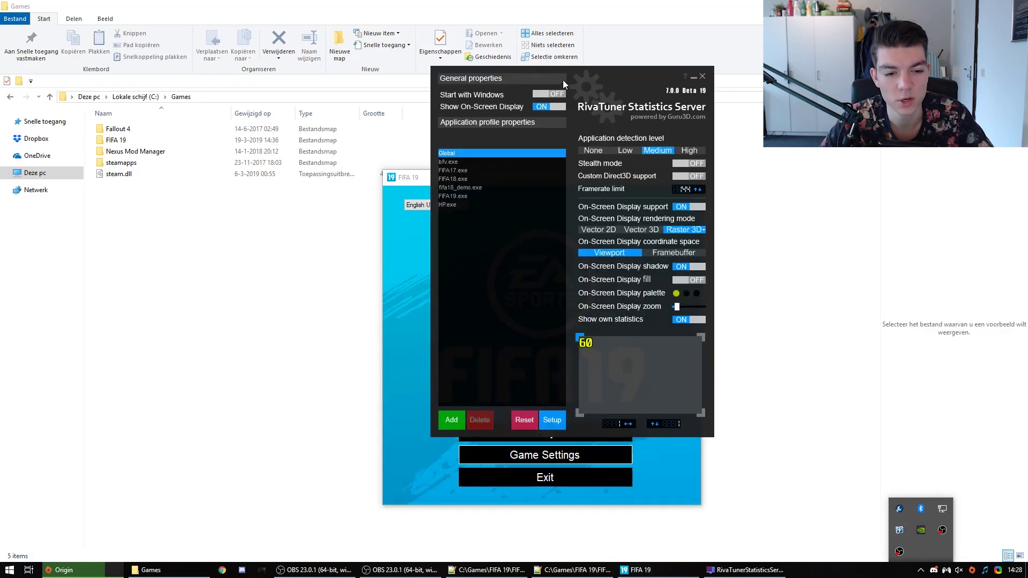
pyautogui.moveTo(589, 77); pyautogui.dragTo(254, 144)
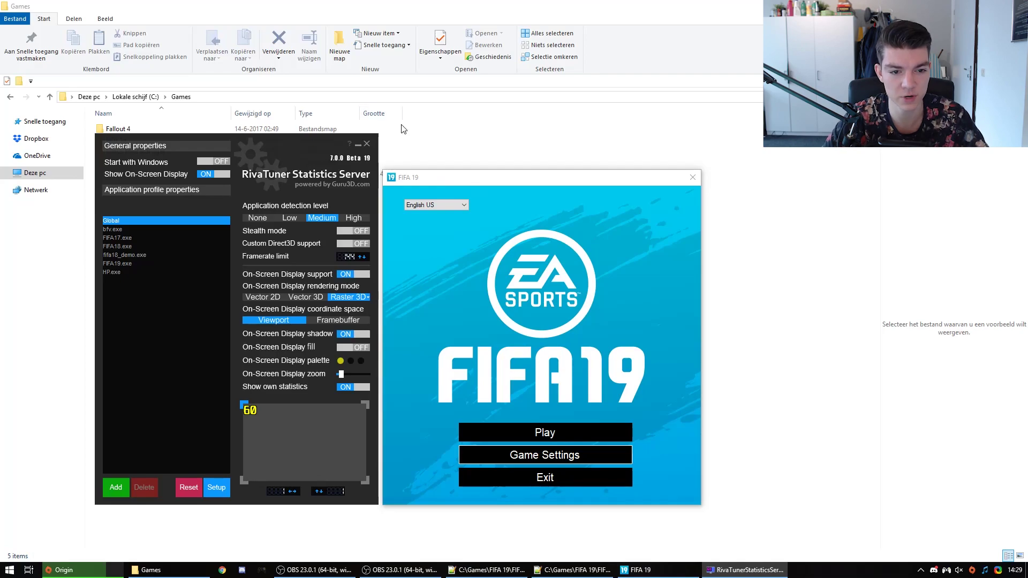
# - Close RivaTuner Statistics Server and the FIFA 19 launcher, and switch to Origin
pyautogui.click(696, 223)
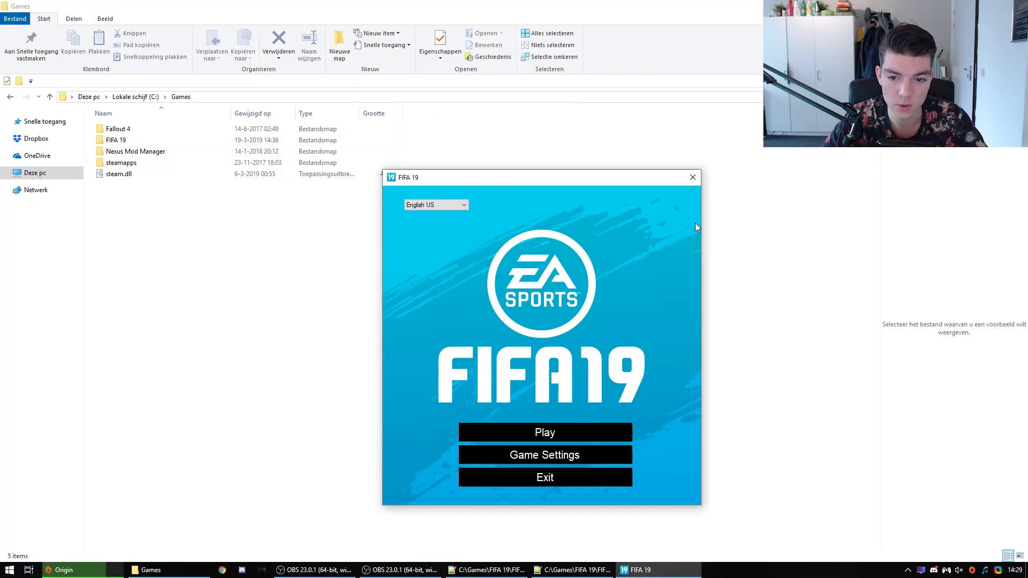
pyautogui.click(691, 182)
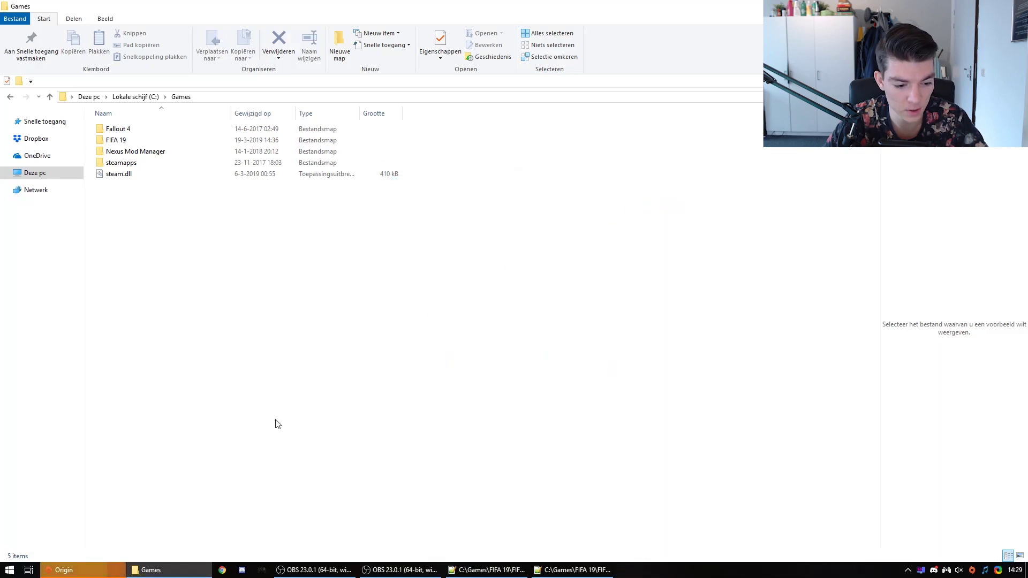
pyautogui.click(103, 572)
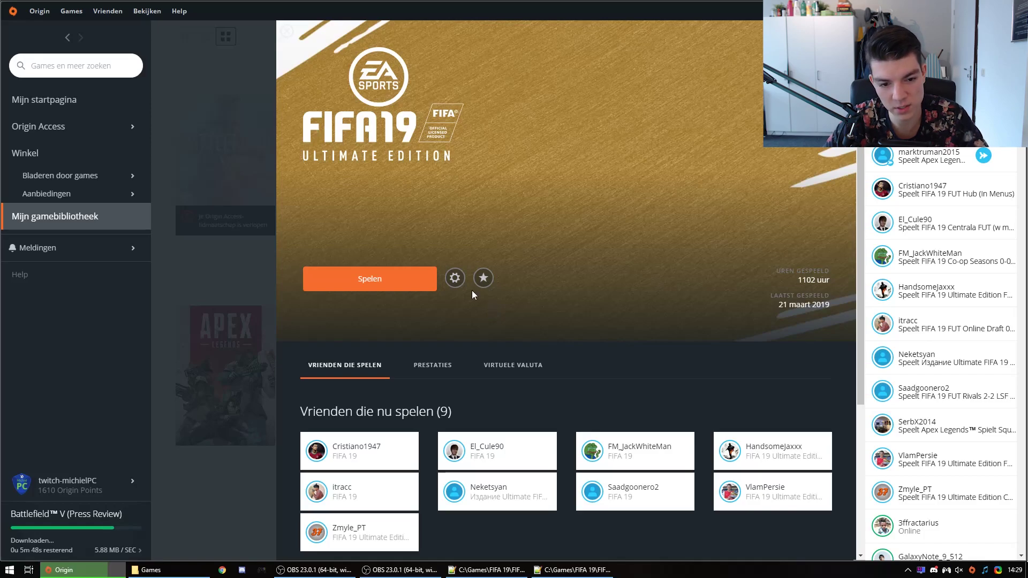
# - Show the game language choices in the advanced launch options of FIFA 19's properties, and cancel without saving
pyautogui.click(454, 279)
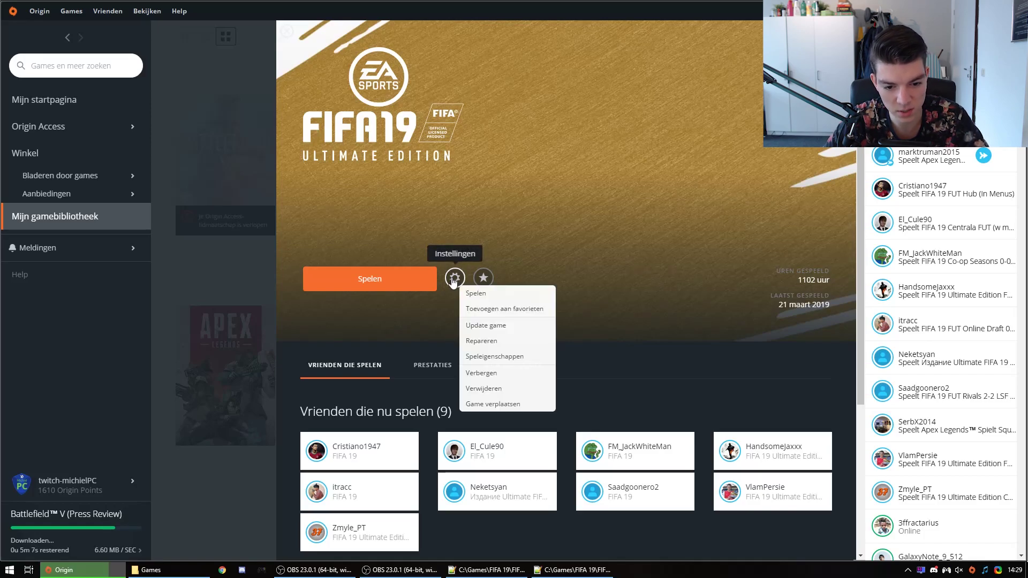
pyautogui.click(481, 357)
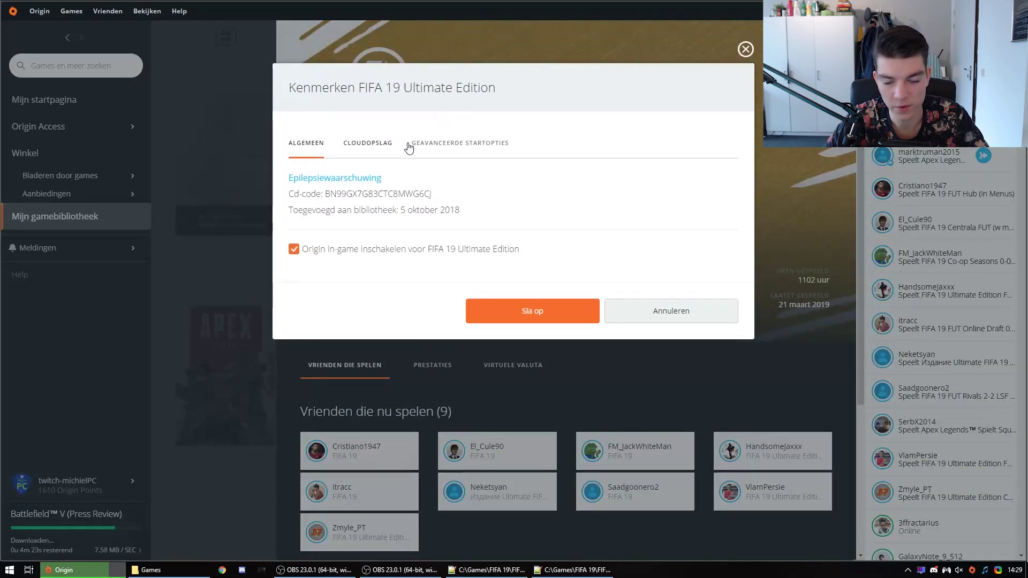
pyautogui.click(449, 149)
pyautogui.click(385, 196)
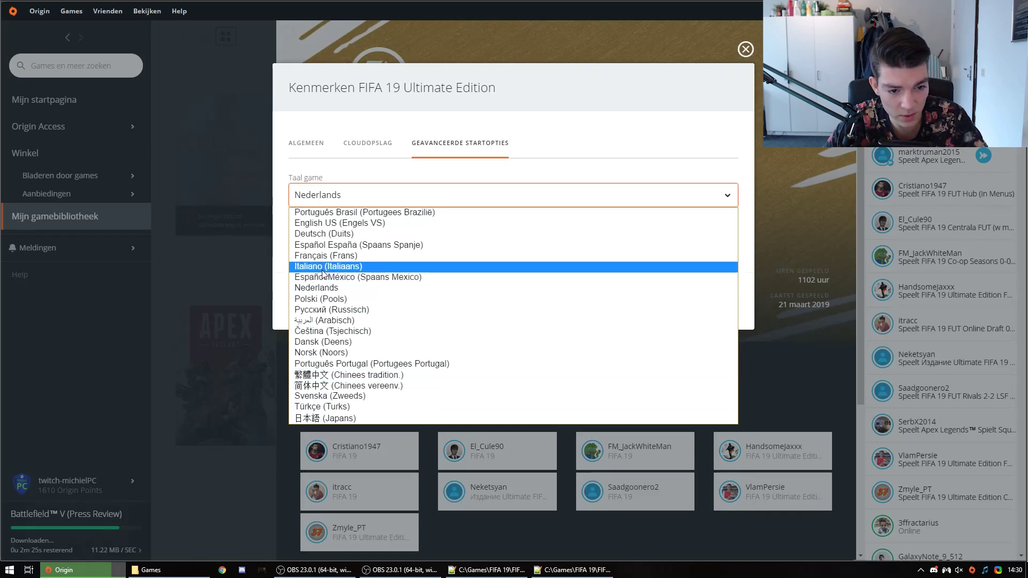
pyautogui.click(681, 163)
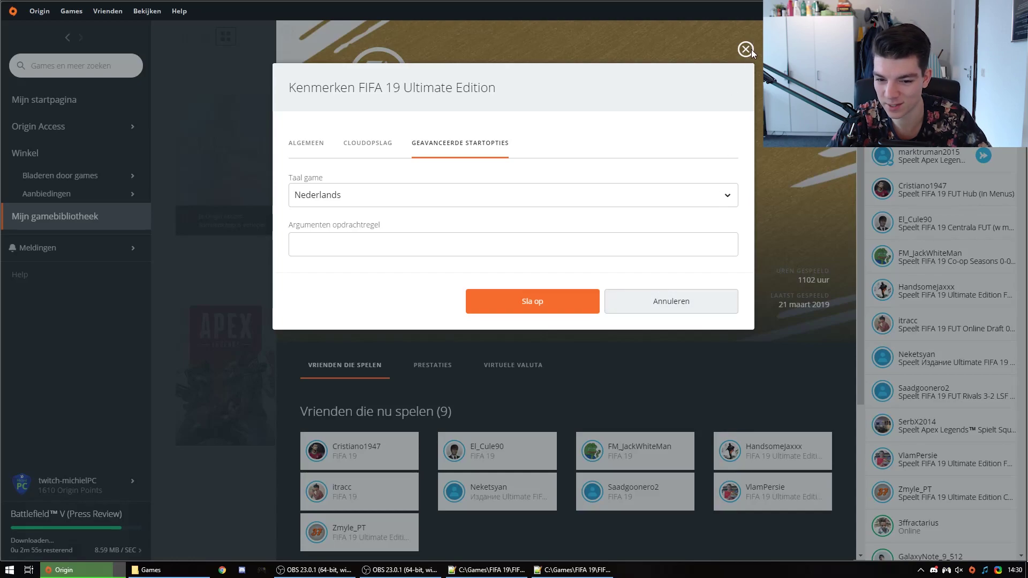
pyautogui.click(673, 301)
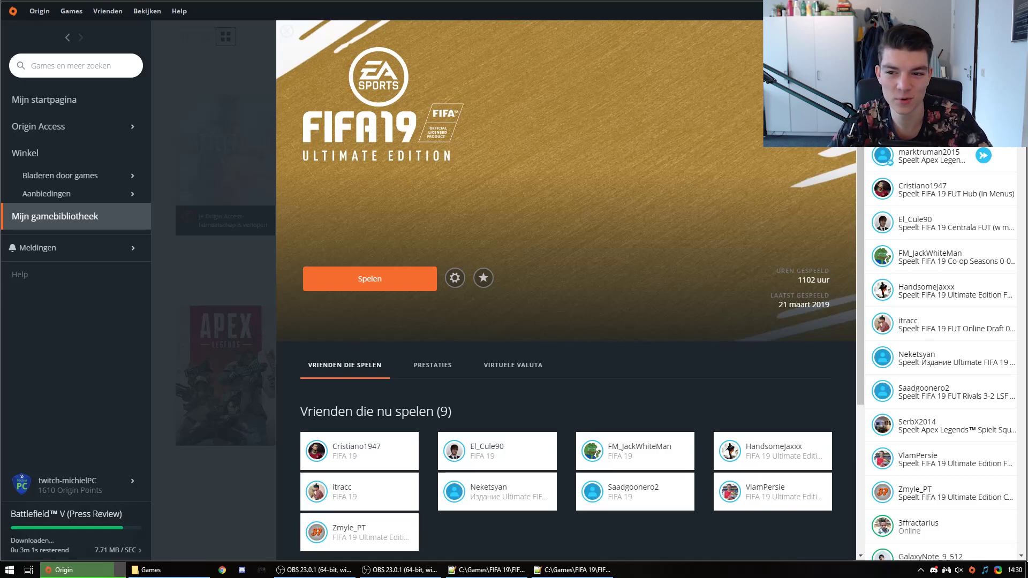
# - Switch to File Explorer and open config.ini from the FIFA 19\FIFASetup folder in Notepad++
pyautogui.hotkey('alt', 'Tab')
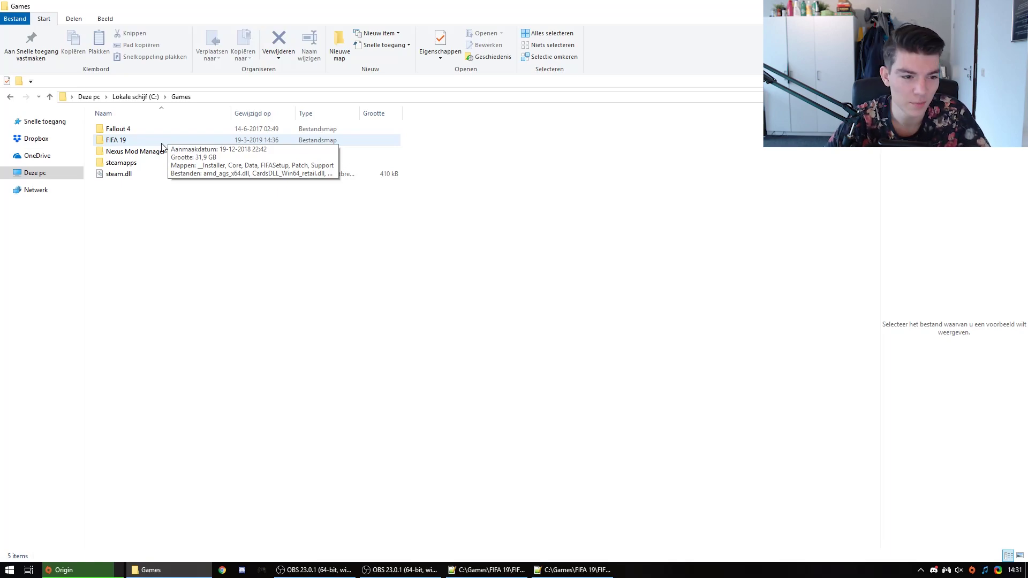
pyautogui.doubleClick(161, 141)
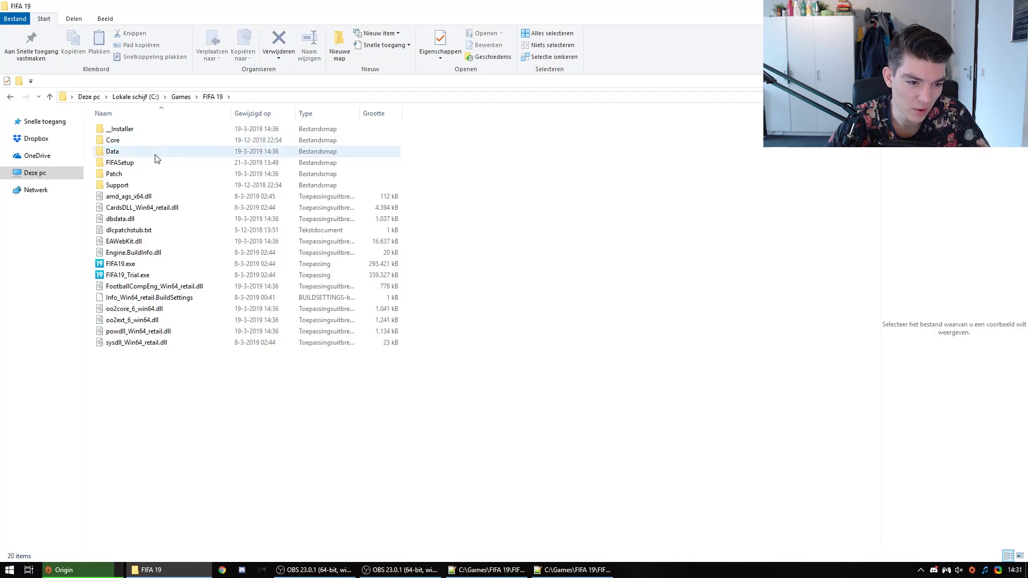
pyautogui.doubleClick(149, 163)
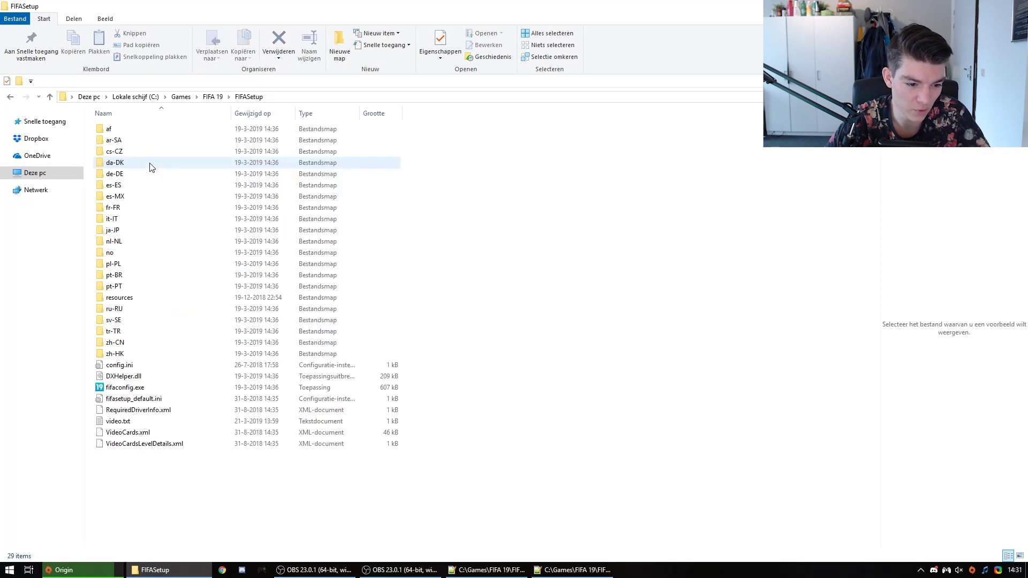
pyautogui.click(122, 366)
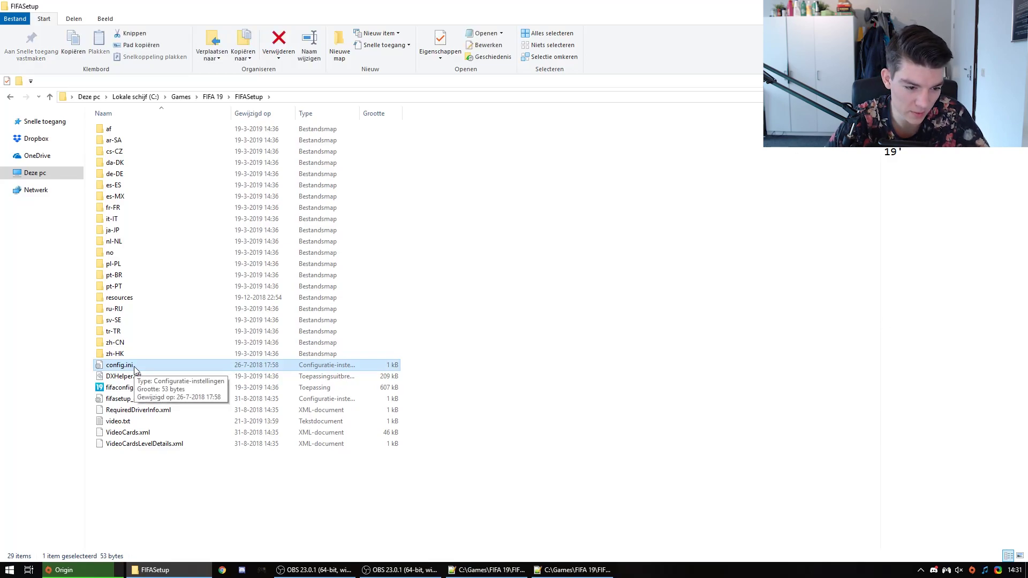
pyautogui.doubleClick(122, 365)
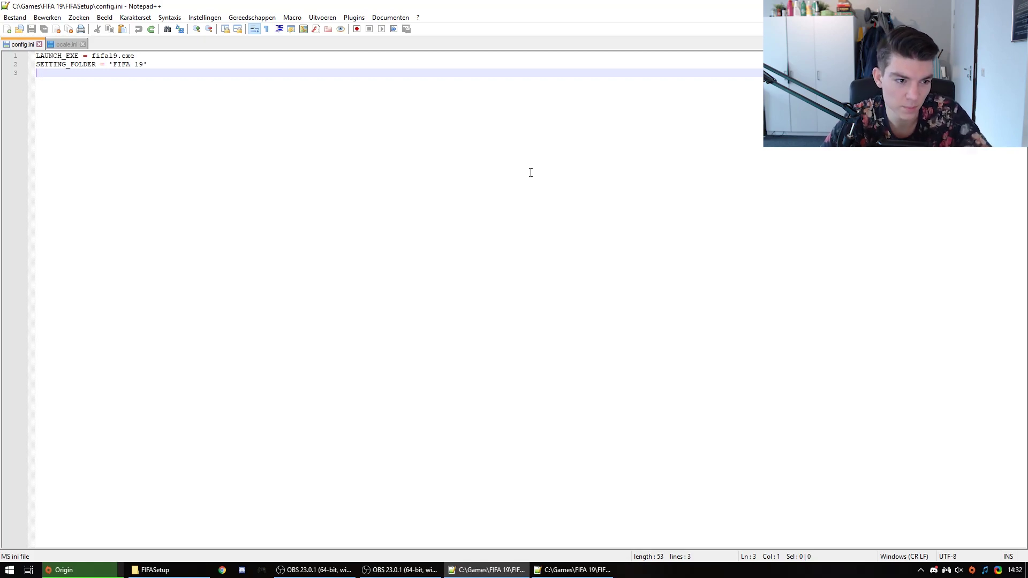
# - Add the line AUTO_LAUNCH = 1 to config.ini, save the file, and briefly view Origin's quick-launch menu
pyautogui.write('AUTO_LAUNCH = 1')
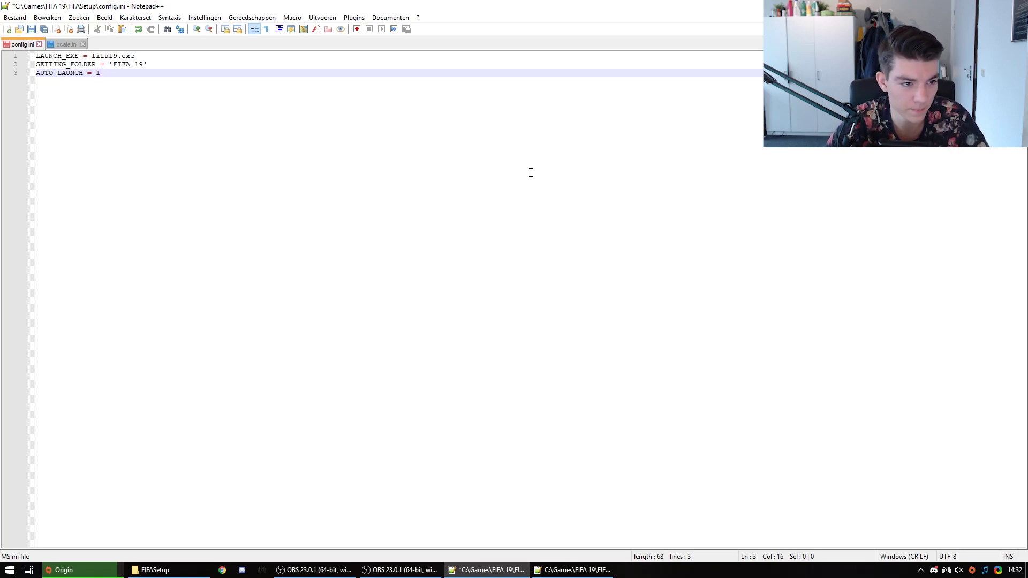
pyautogui.click(31, 29)
pyautogui.rightClick(972, 570)
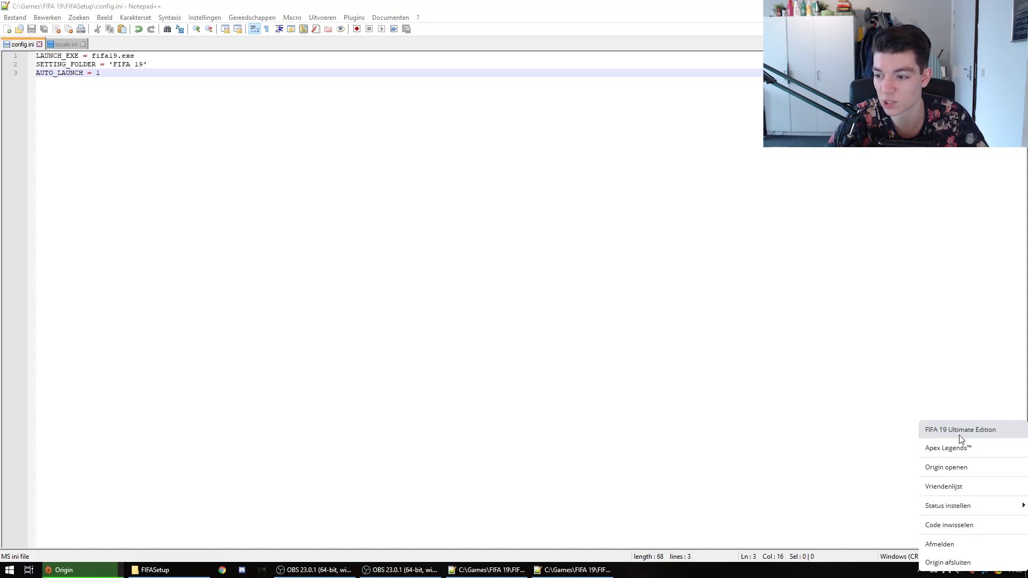
pyautogui.click(778, 403)
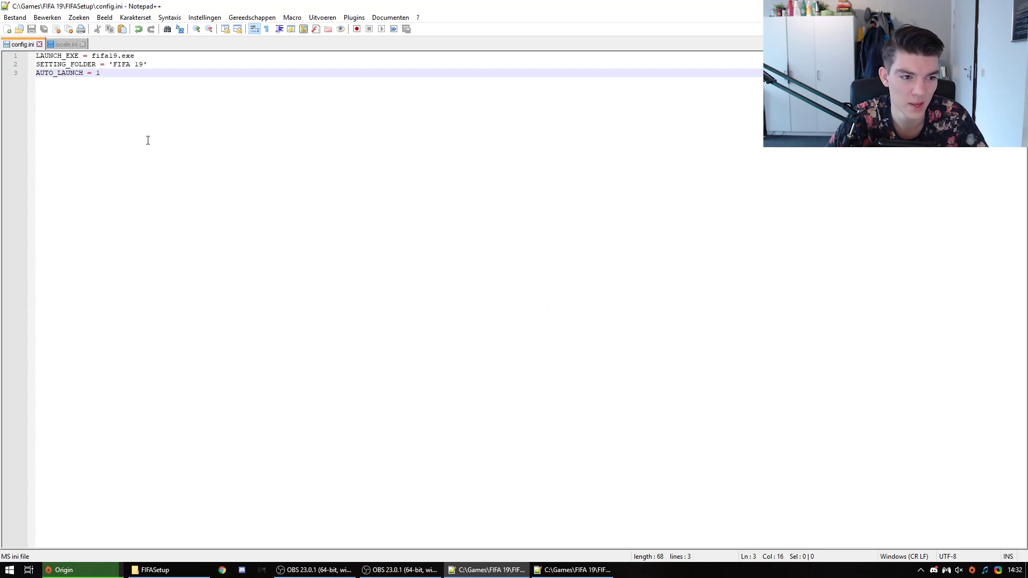
# - Return to File Explorer and open locale.ini from the FIFA 19\Data folder in Notepad++
pyautogui.click(153, 570)
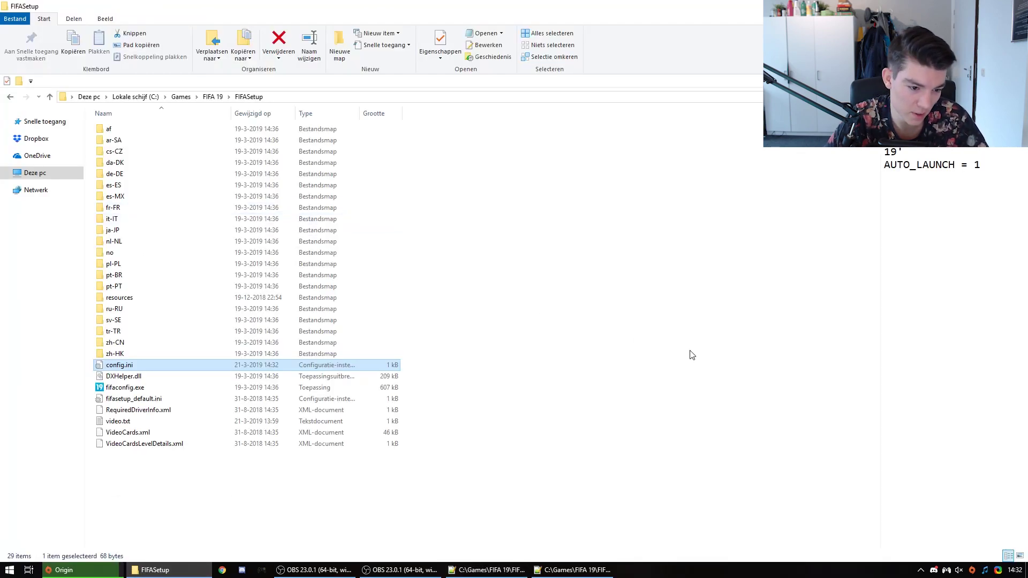
pyautogui.press('BackSpace')
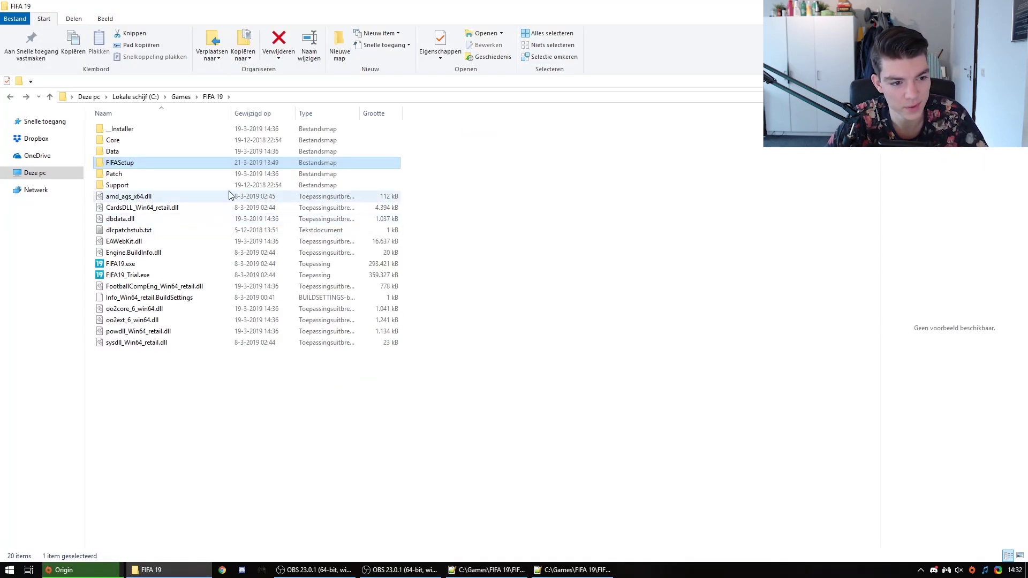
pyautogui.doubleClick(138, 151)
pyautogui.click(135, 188)
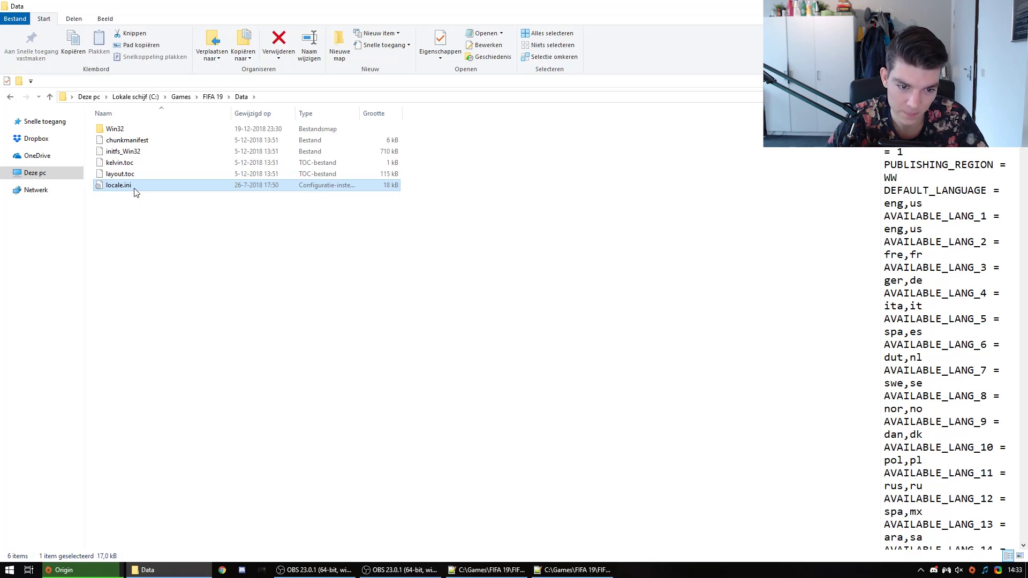
pyautogui.doubleClick(135, 187)
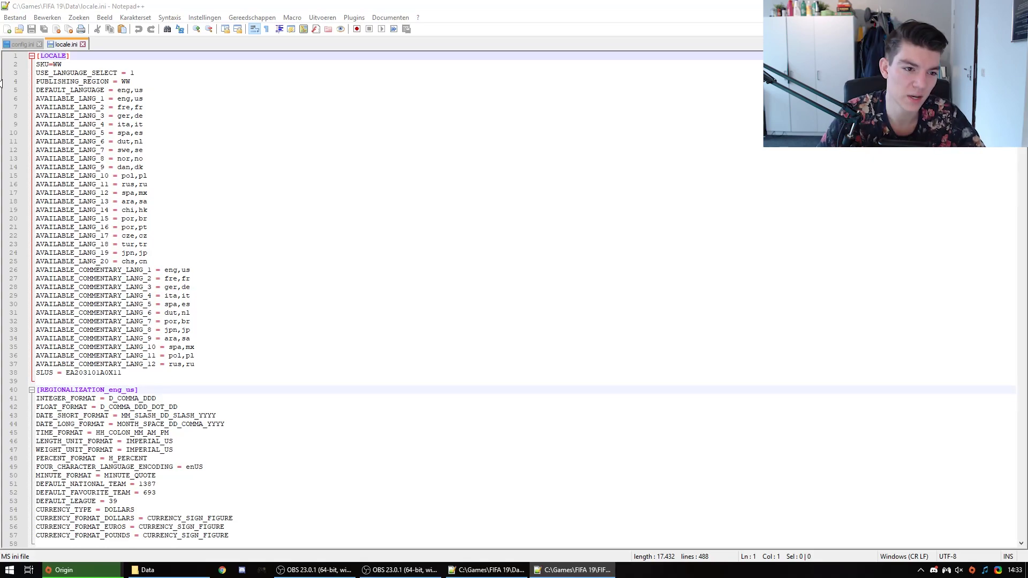
# - Set USE_LANGUAGE_SELECT to 0 in locale.ini and point out the DEFAULT_LANGUAGE line
pyautogui.click(145, 74)
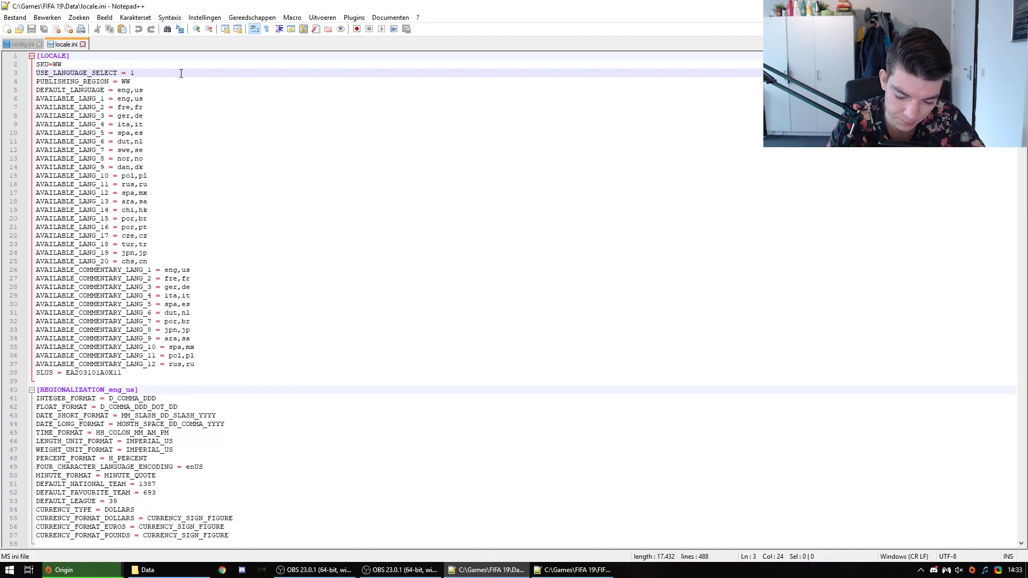
pyautogui.press('BackSpace')
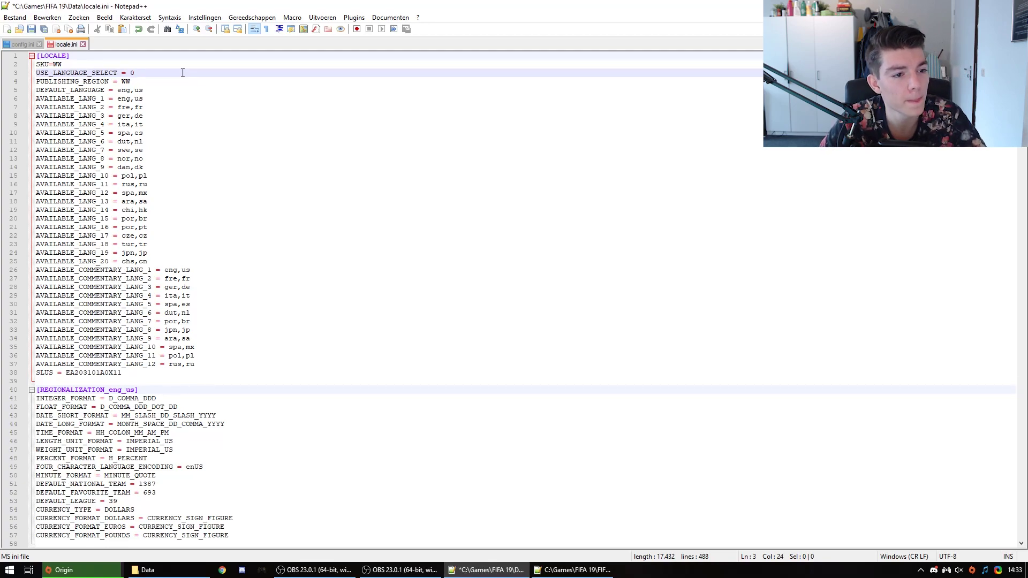
pyautogui.click(190, 86)
pyautogui.click(188, 89)
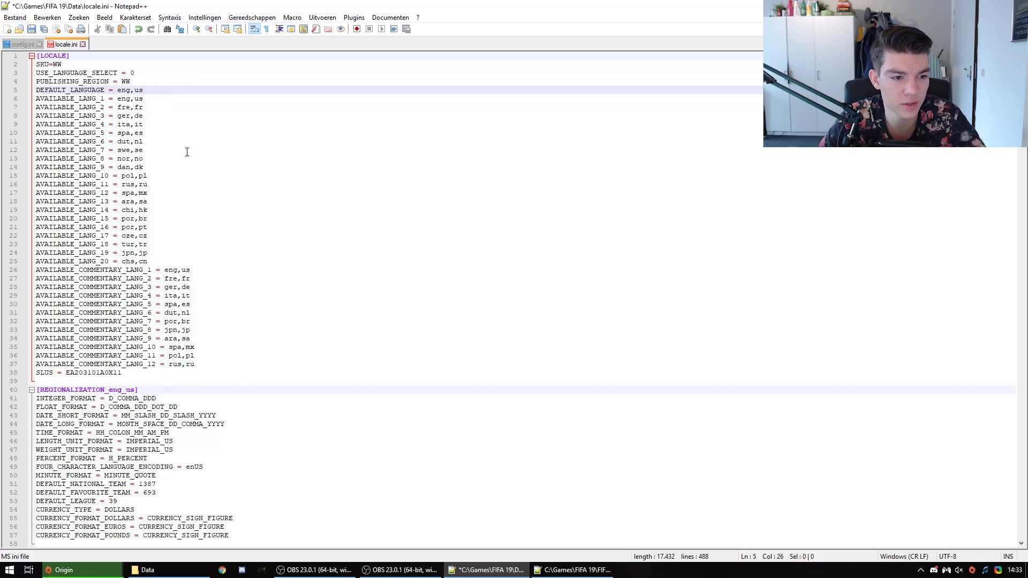
# - Delete the AVAILABLE_LANG_6 = dut,nl entry from locale.ini and save the file
pyautogui.click(166, 141)
pyautogui.hotkey('shift', 'Home')
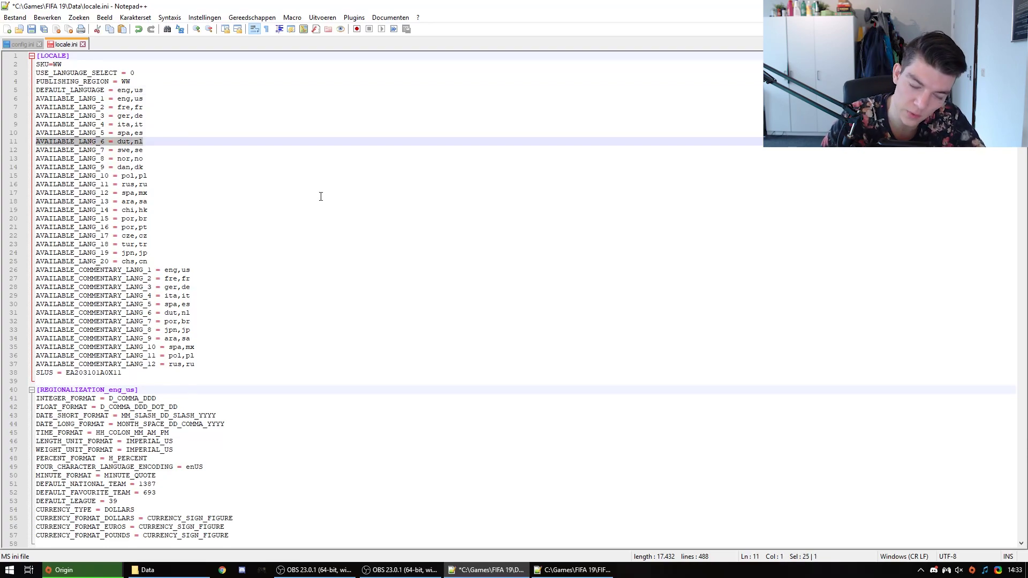
pyautogui.press('Delete')
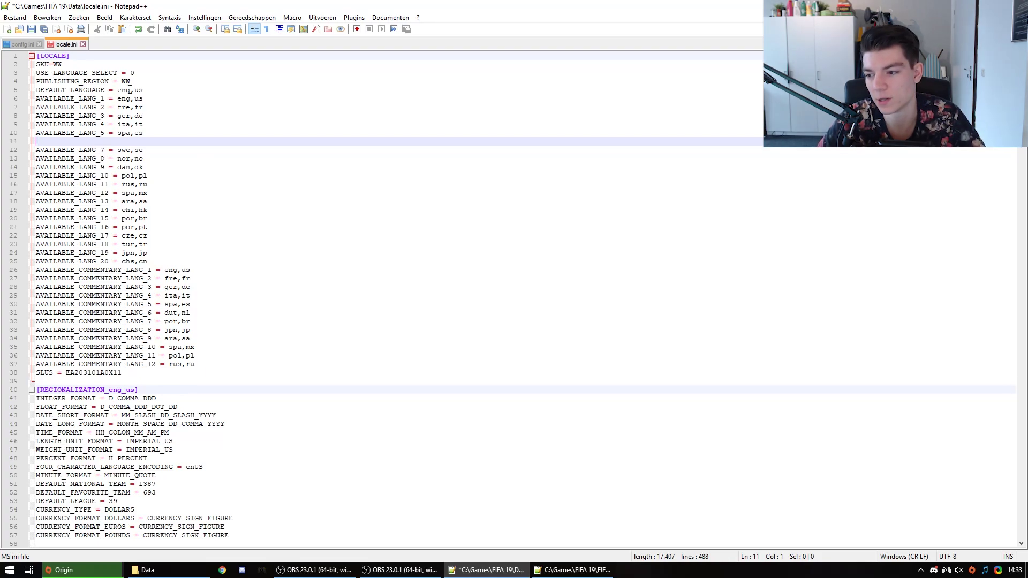
pyautogui.click(30, 33)
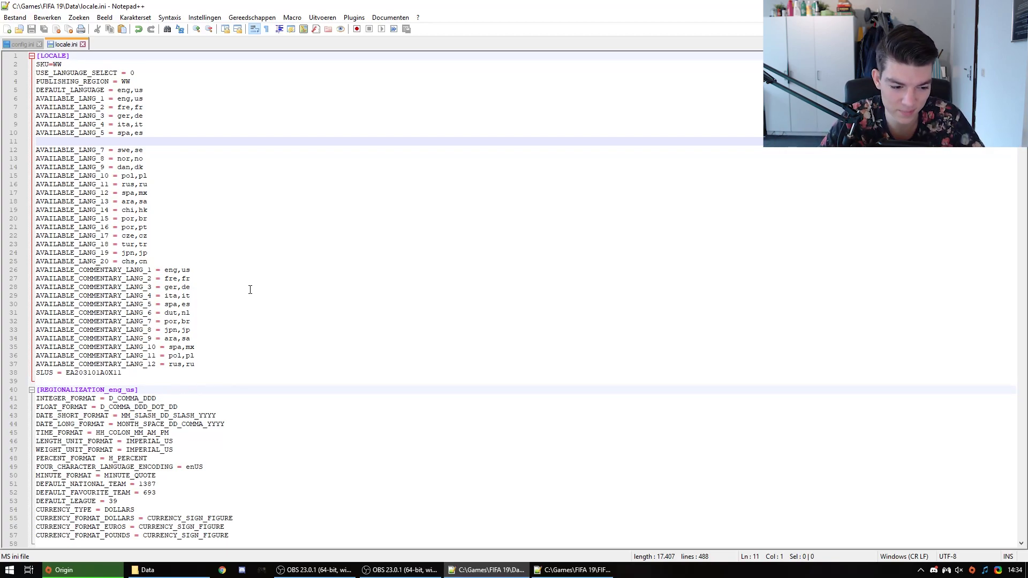
# - Set LENGTH_UNIT_FORMAT and WEIGHT_UNIT_FORMAT to METRIC in the REGIONALIZATION_eng_us section
pyautogui.scroll(-3, 253, 317)
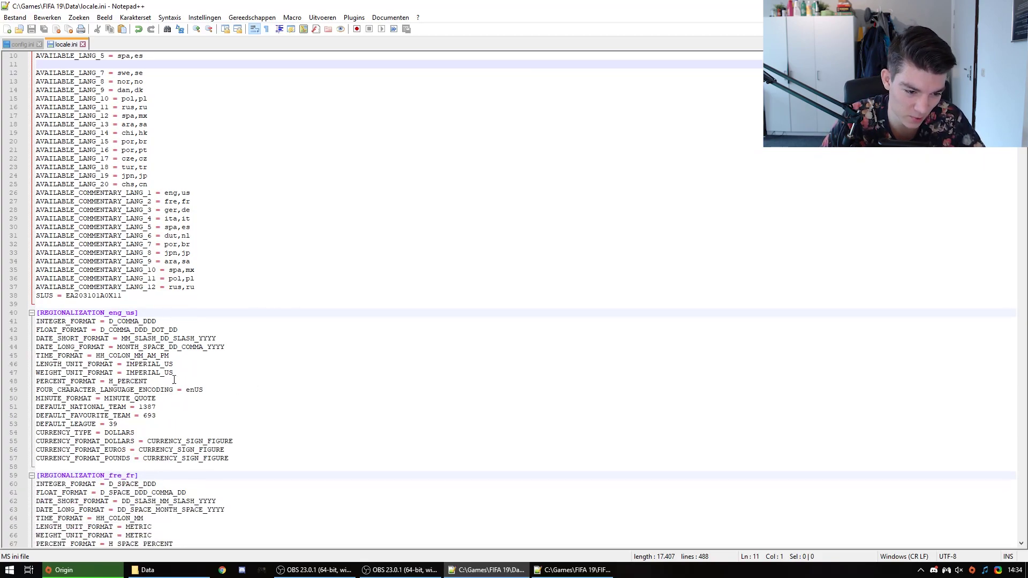
pyautogui.moveTo(174, 364); pyautogui.dragTo(126, 365)
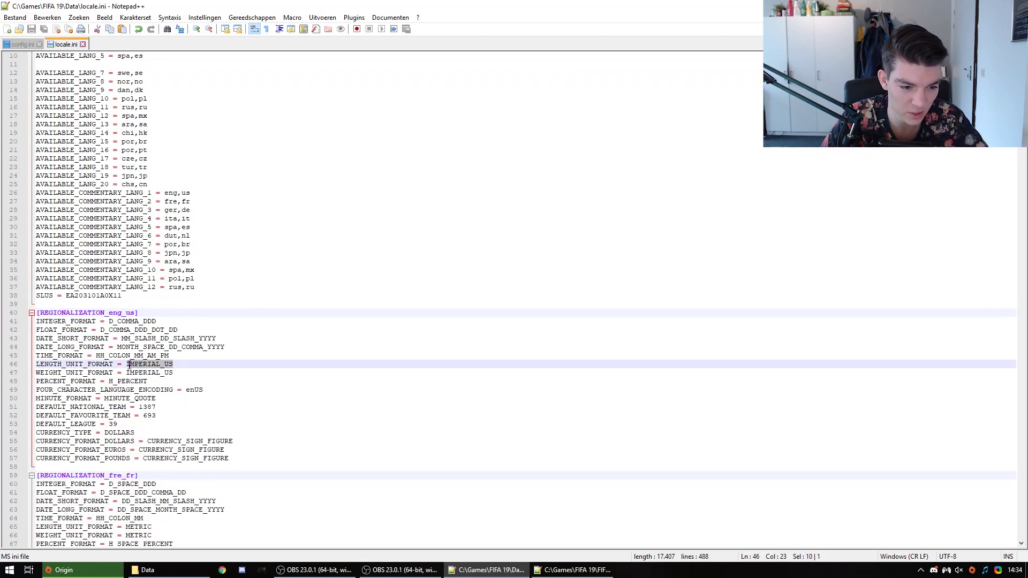
pyautogui.click(203, 371)
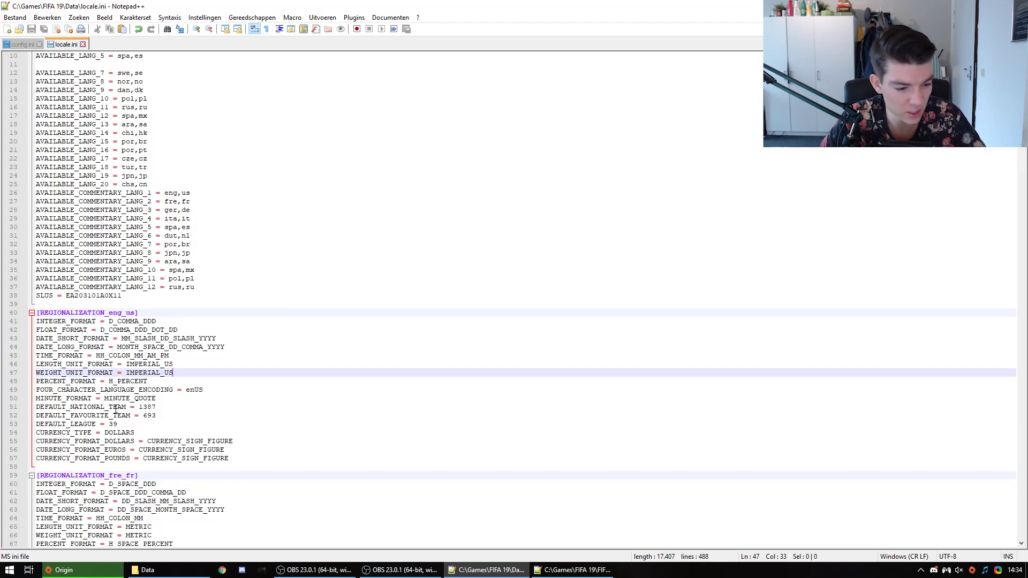
pyautogui.scroll(-1, 115, 409)
pyautogui.moveTo(174, 337); pyautogui.dragTo(126, 338)
pyautogui.write('MAT = METRIC')
pyautogui.moveTo(174, 347); pyautogui.dragTo(126, 347)
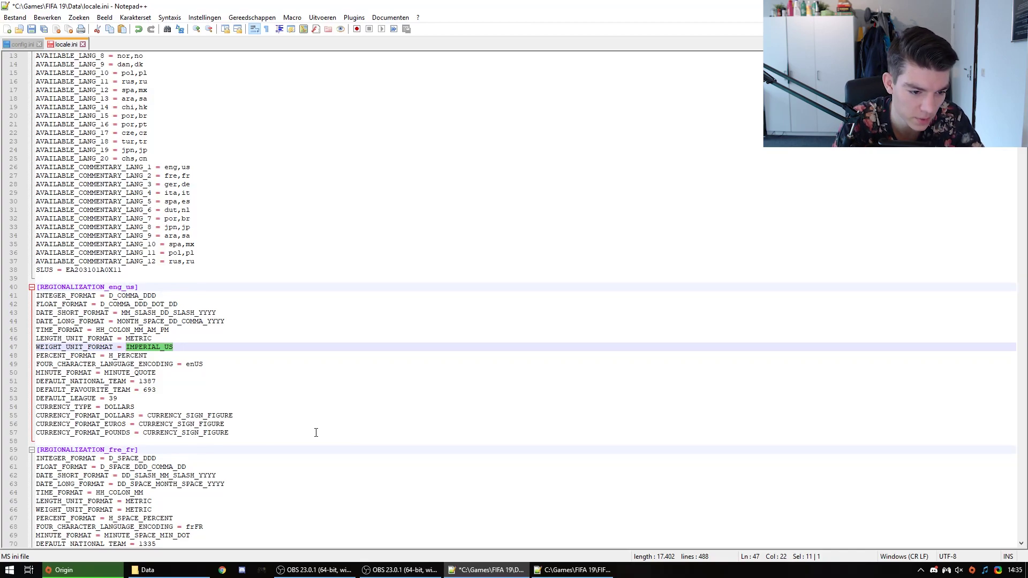
pyautogui.write('WIE')
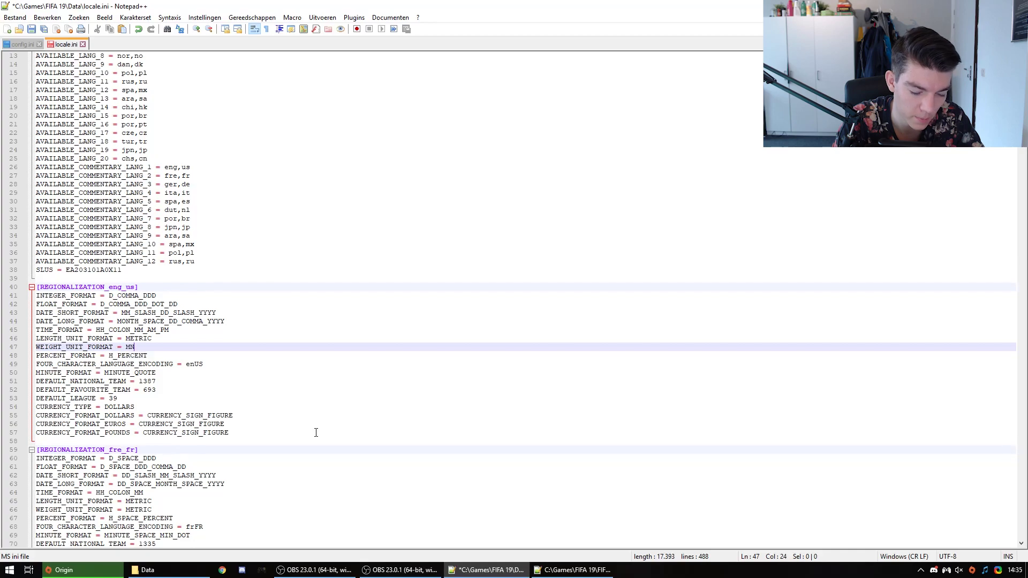
pyautogui.write('METRIC')
pyautogui.click(372, 358)
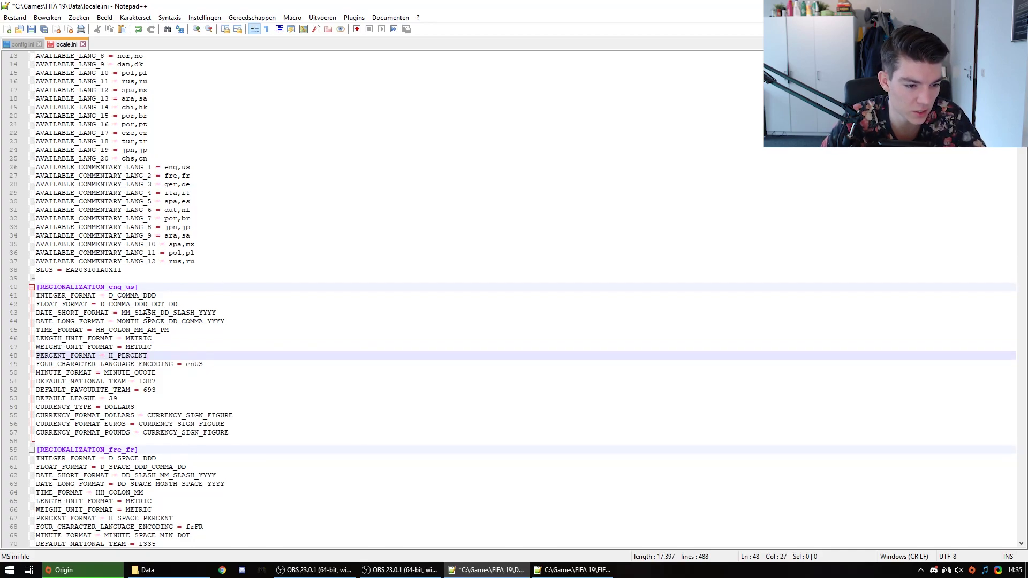
# - Review the short date format and currency type of the eng_us section, and save locale.ini
pyautogui.click(148, 313)
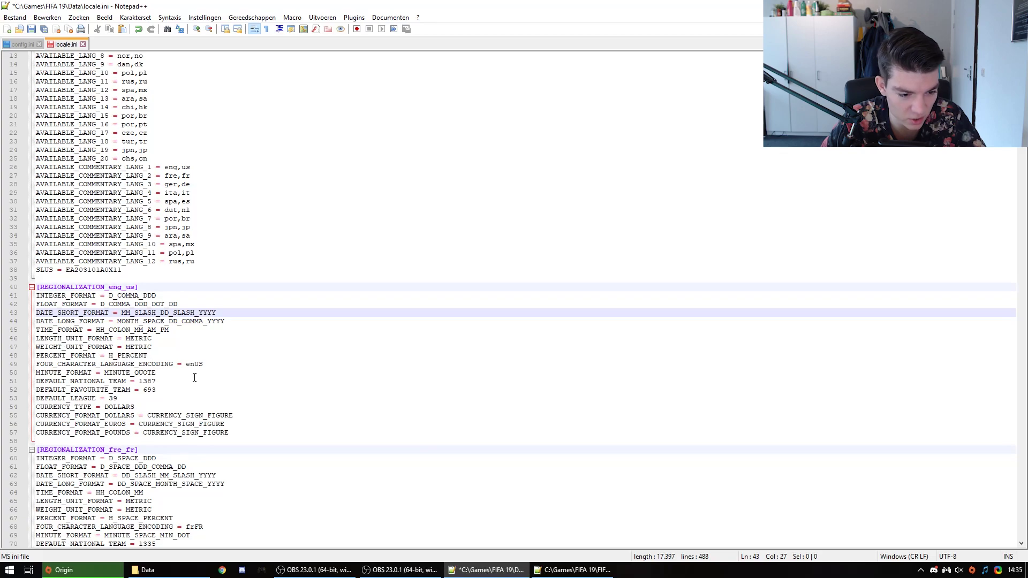
pyautogui.doubleClick(205, 407)
pyautogui.scroll(4, 206, 407)
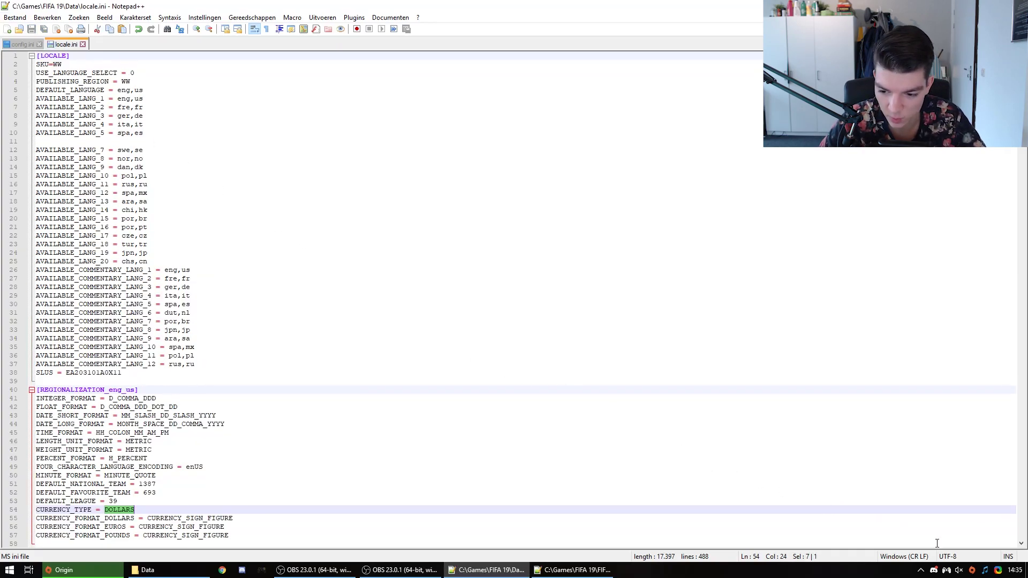
# - Launch FIFA 19 Ultimate Edition through Origin and load the settings file Persoonlijke instellingen 1a
pyautogui.rightClick(971, 569)
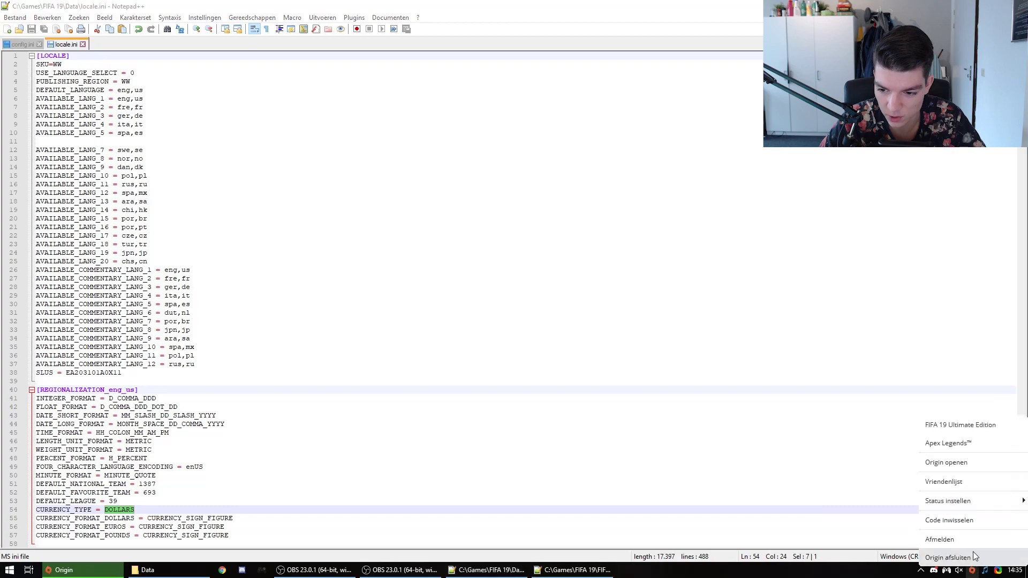
pyautogui.click(961, 426)
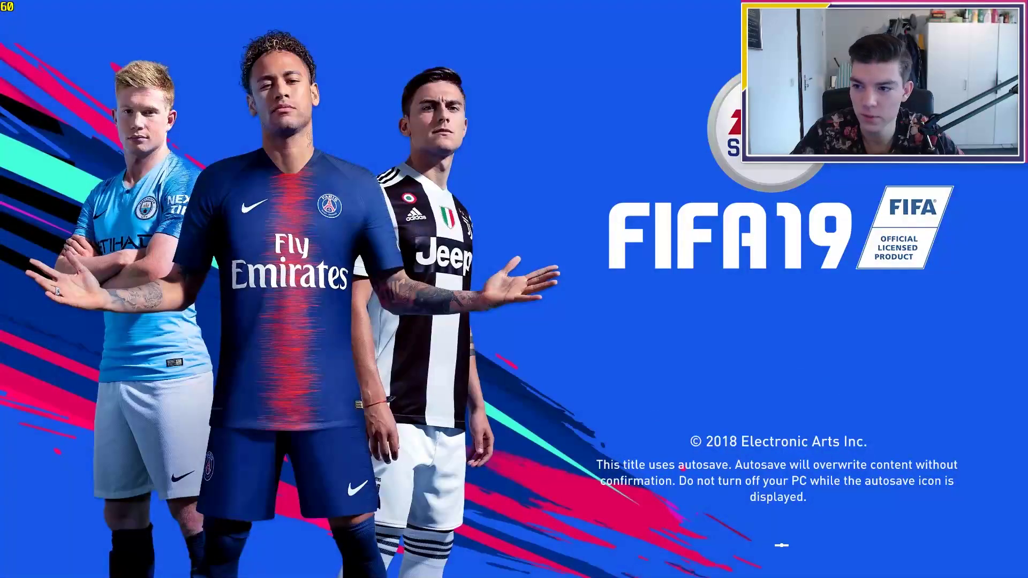
pyautogui.press('space')
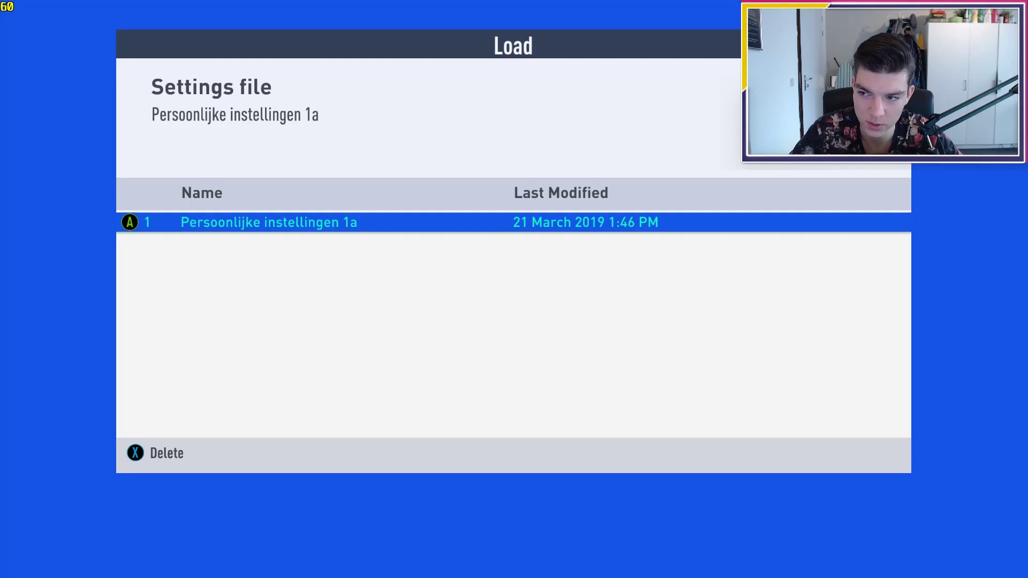
pyautogui.press('Return')
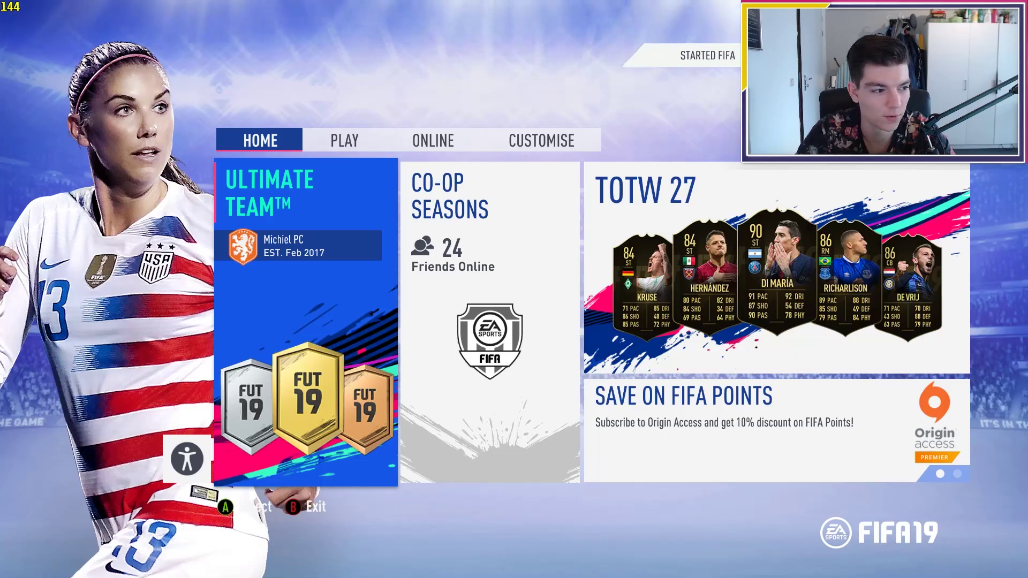
pyautogui.press('Right')
pyautogui.press('e')
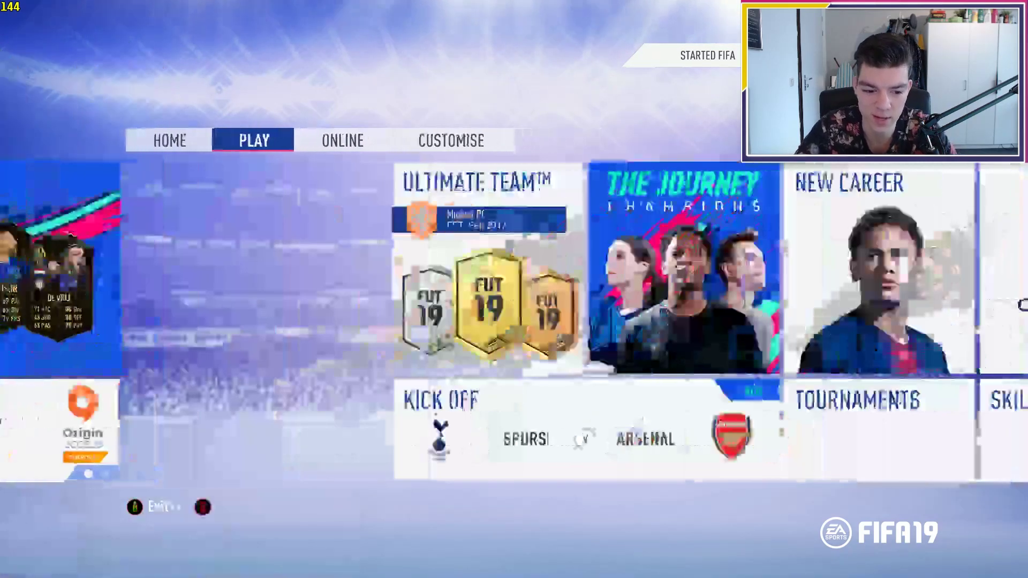
pyautogui.press('e')
pyautogui.press('e')
pyautogui.press('e')
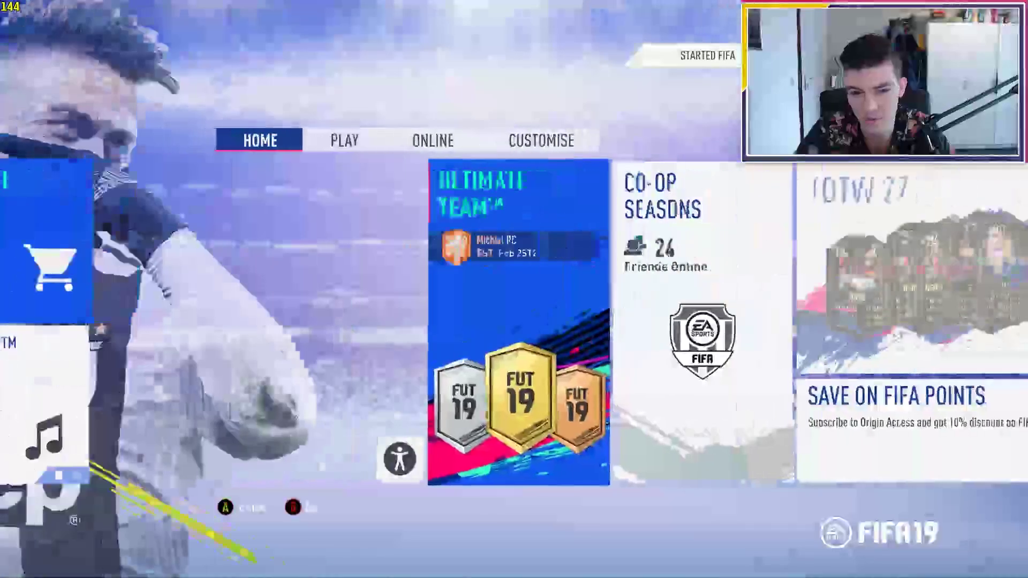
pyautogui.press('Right')
pyautogui.press('Left')
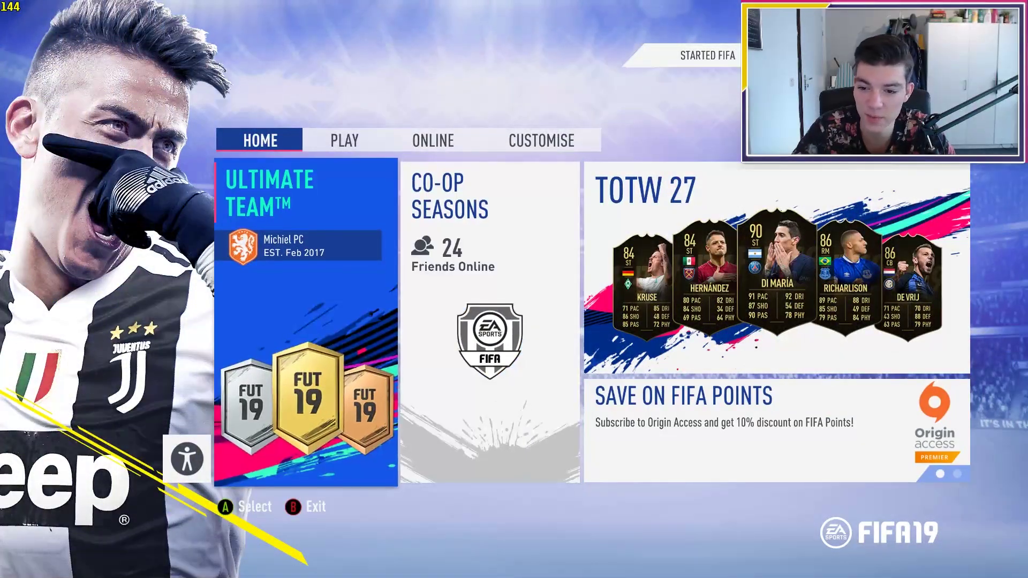
# - Go to the Customise section of the main menu and select Settings
pyautogui.press('e')
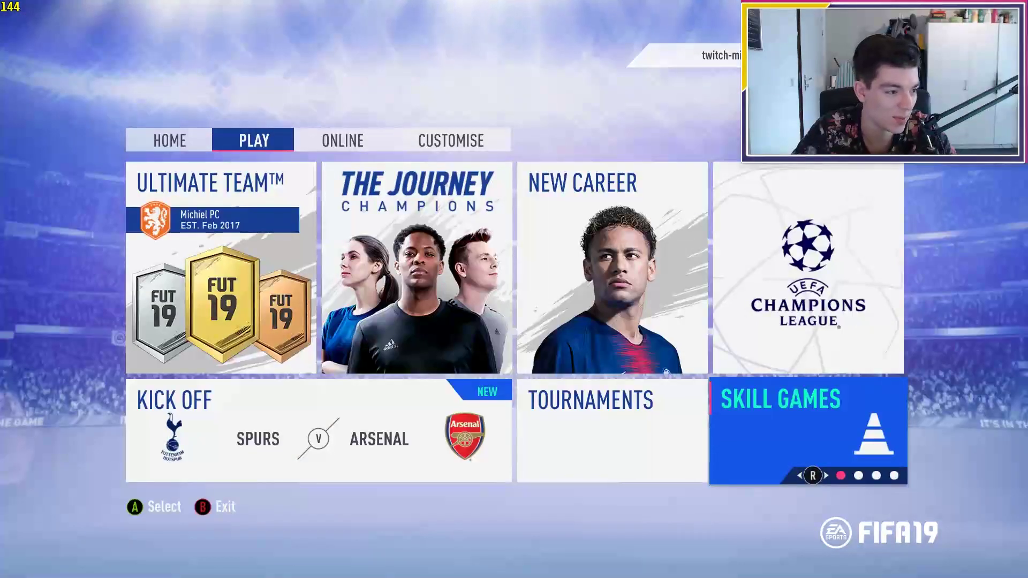
pyautogui.press('Up')
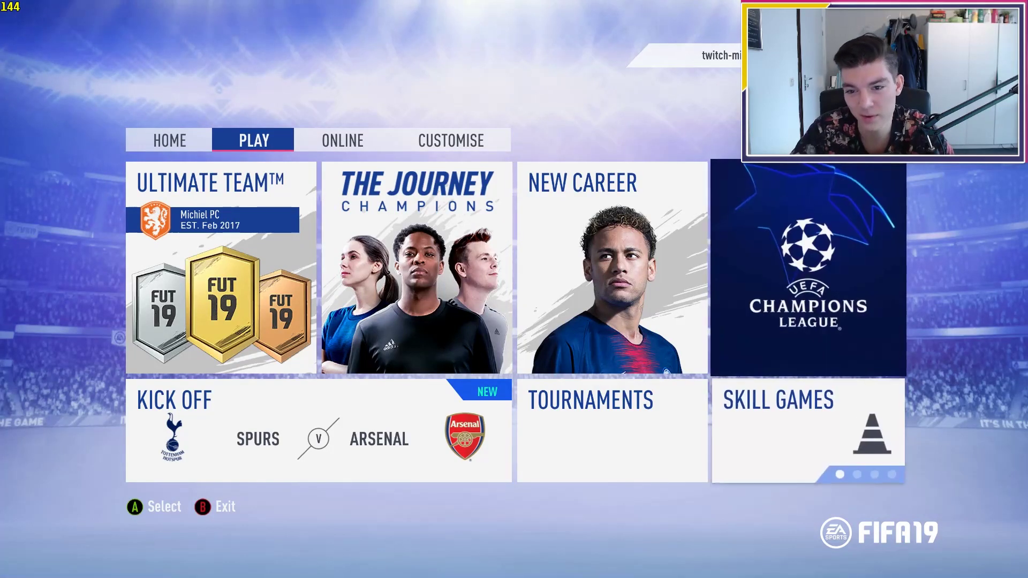
pyautogui.press('Left')
pyautogui.press('Left')
pyautogui.press('Left')
pyautogui.press('e')
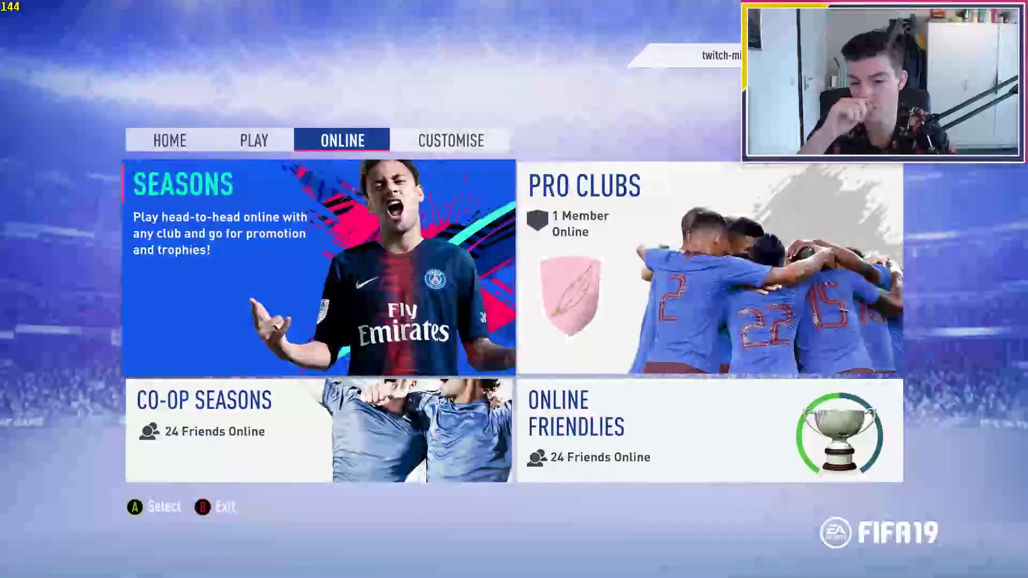
pyautogui.press('e')
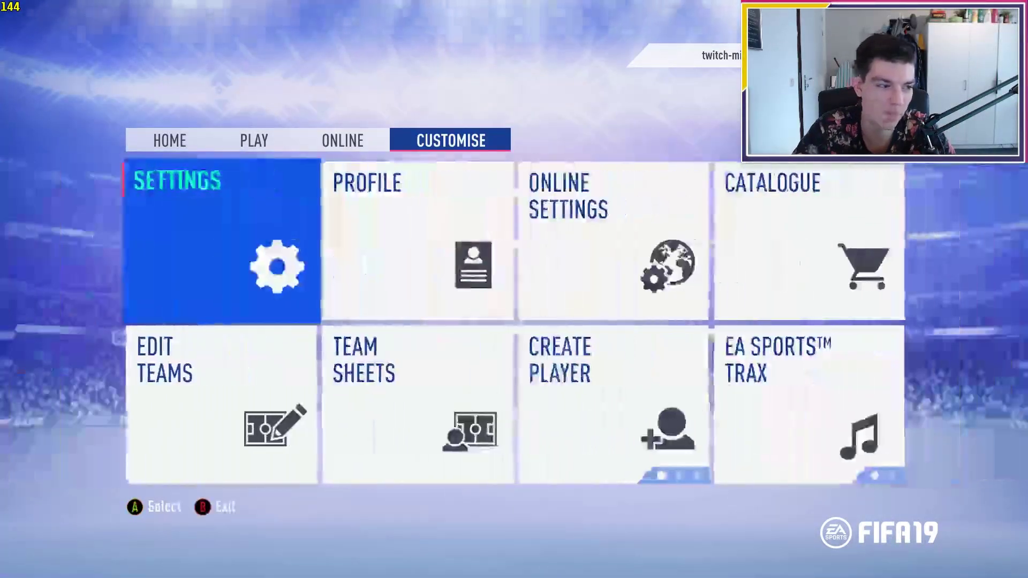
pyautogui.press('Down')
pyautogui.press('Left')
pyautogui.press('Left')
pyautogui.press('Left')
pyautogui.press('Up')
pyautogui.press('Left')
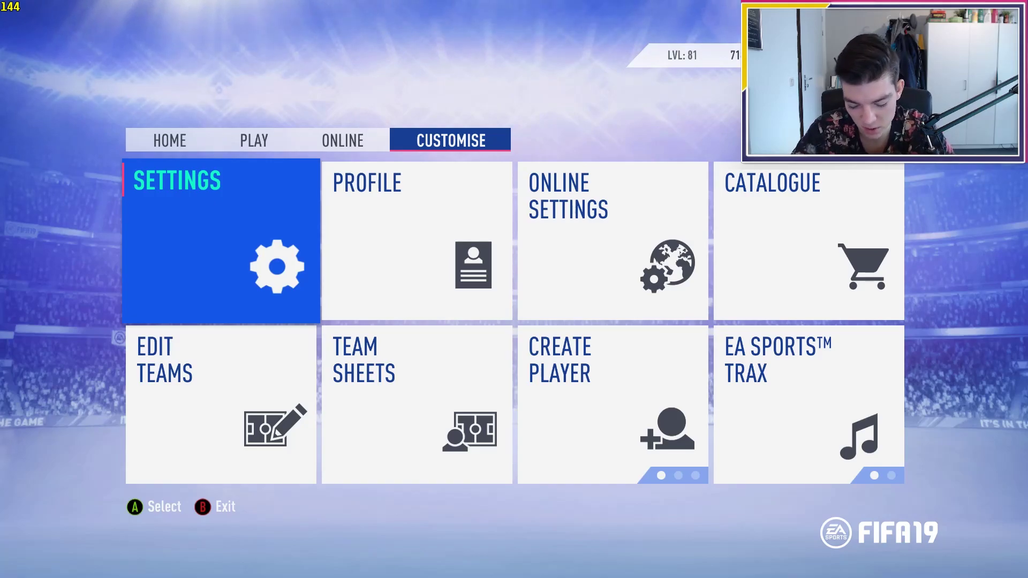
# - Open the game settings and review the camera options for the different match types
pyautogui.press('Return')
pyautogui.press('Right')
pyautogui.press('Return')
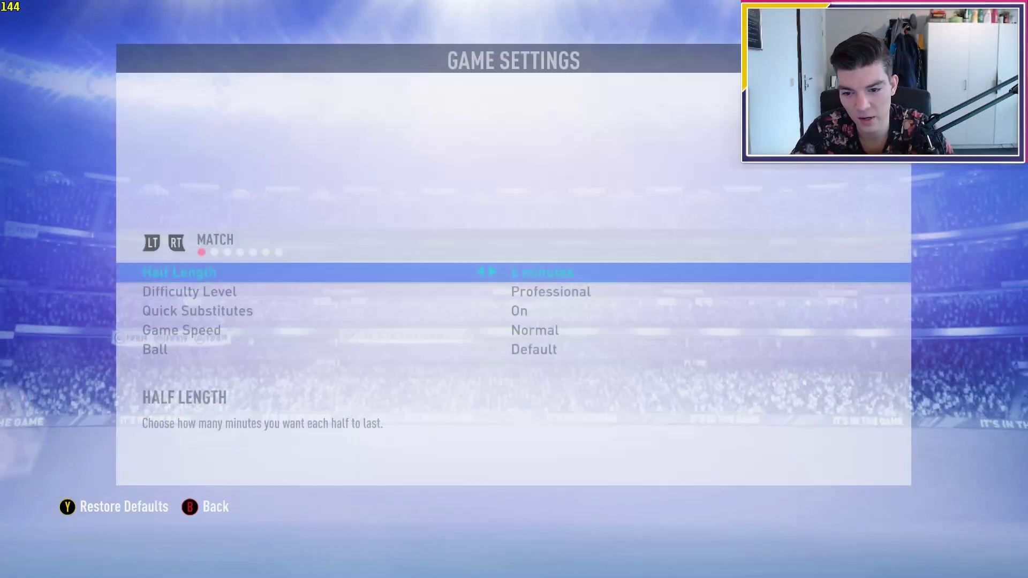
pyautogui.press('e')
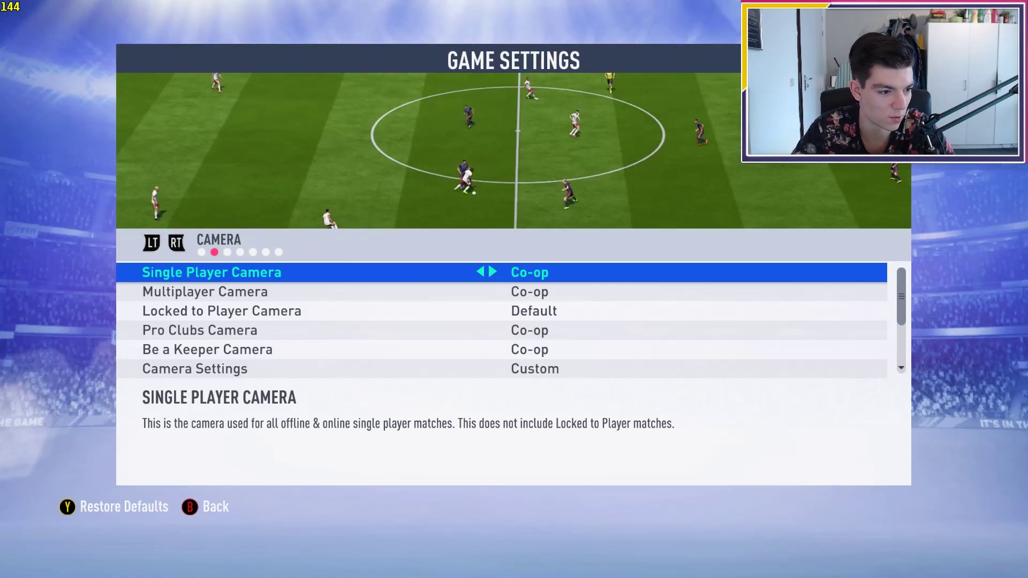
pyautogui.press('e')
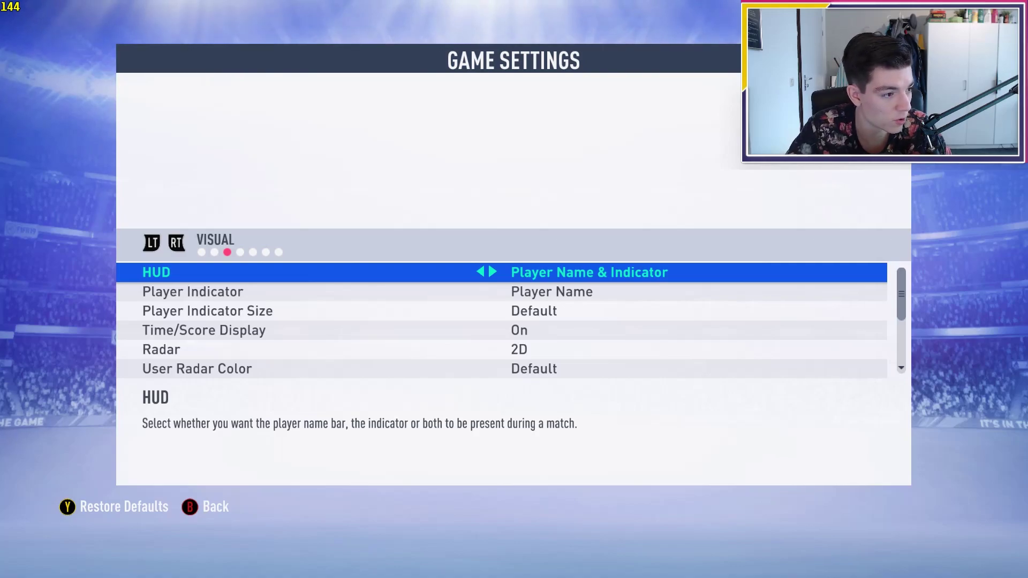
# - Review the audio game settings from commentary language through commentary, stadium ambience, menu sound effects and music volume
pyautogui.press('pagedown')
pyautogui.press('pagedown')
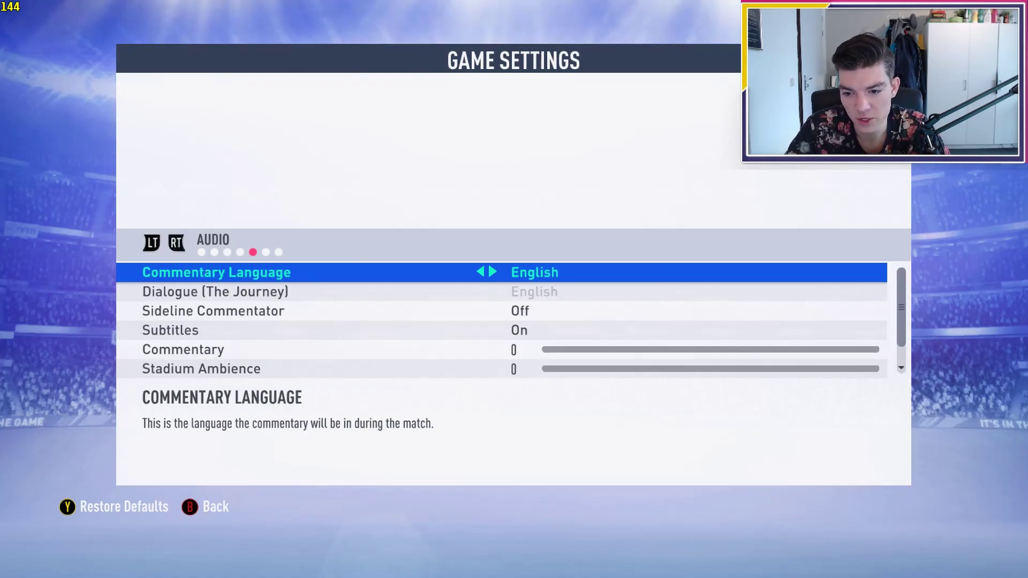
pyautogui.press('pagedown')
pyautogui.press('pageup')
pyautogui.press('Down')
pyautogui.press('Down')
pyautogui.press('Down')
pyautogui.press('Down')
pyautogui.press('Down')
pyautogui.press('Down')
pyautogui.press('Down')
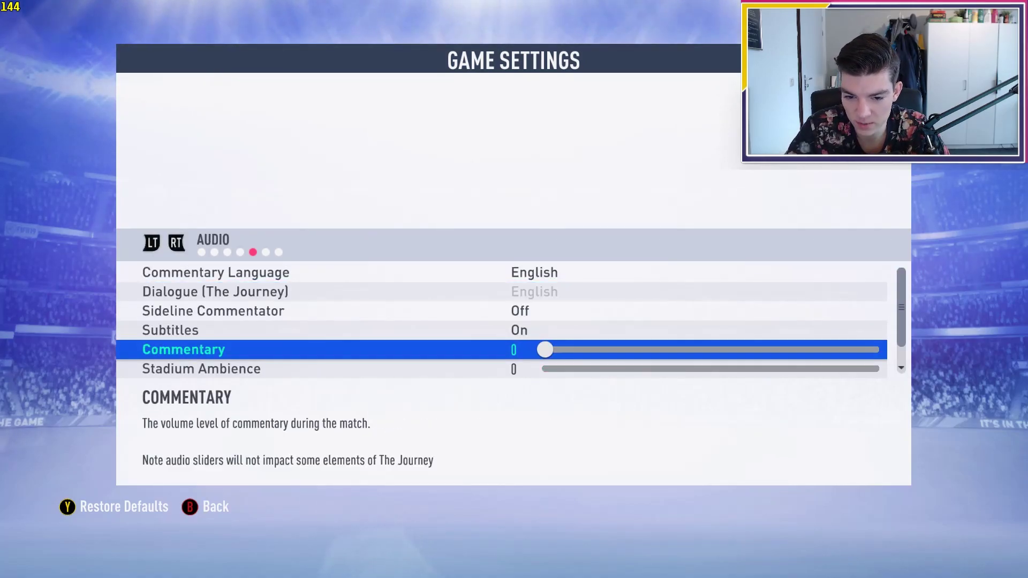
pyautogui.press('Up')
pyautogui.press('Up')
pyautogui.press('Up')
pyautogui.press('Up')
pyautogui.press('Up')
pyautogui.press('Up')
pyautogui.press('Down')
pyautogui.press('Down')
pyautogui.press('Down')
pyautogui.press('Down')
pyautogui.press('Down')
pyautogui.press('Down')
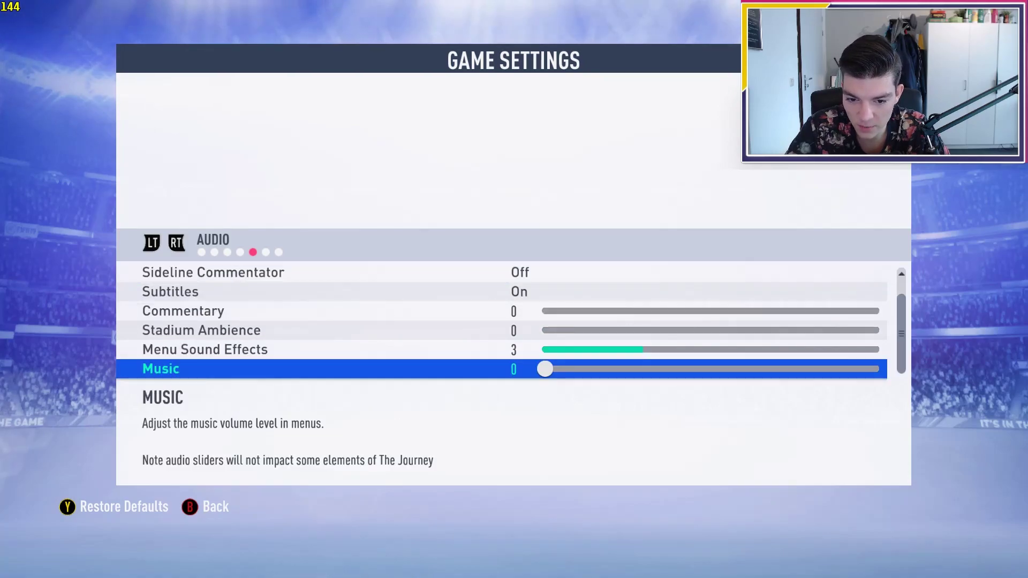
pyautogui.press('Up')
pyautogui.press('Down')
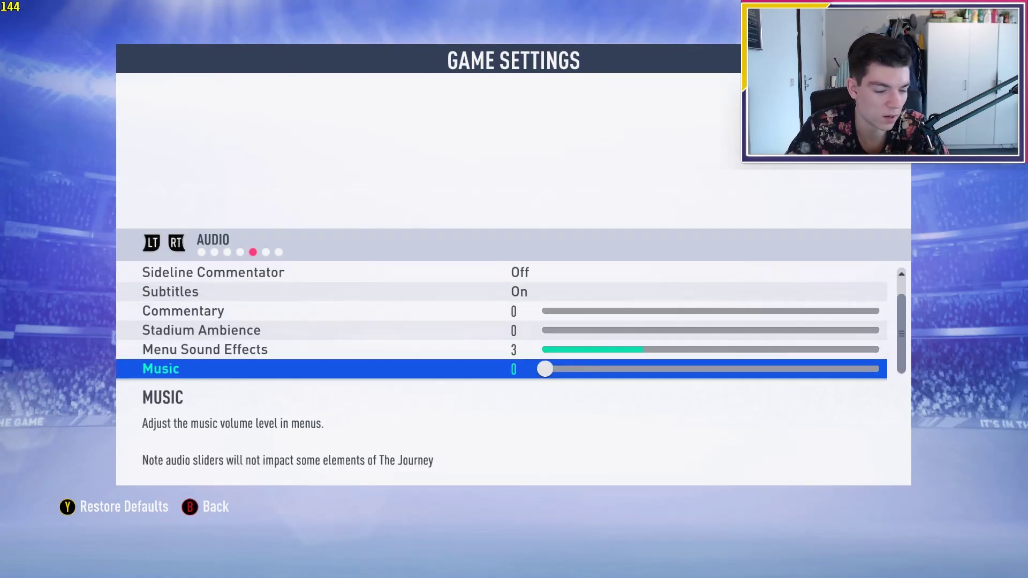
# - Go through the remaining game settings pages and return to the Settings overview
pyautogui.press('pagedown')
pyautogui.press('pagedown')
pyautogui.press('pagedown')
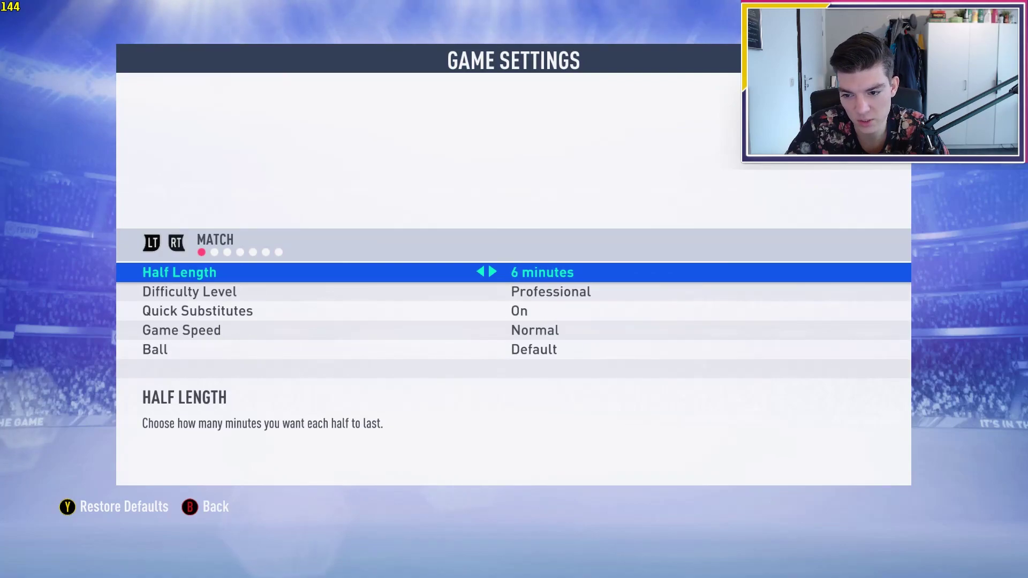
pyautogui.press('Escape')
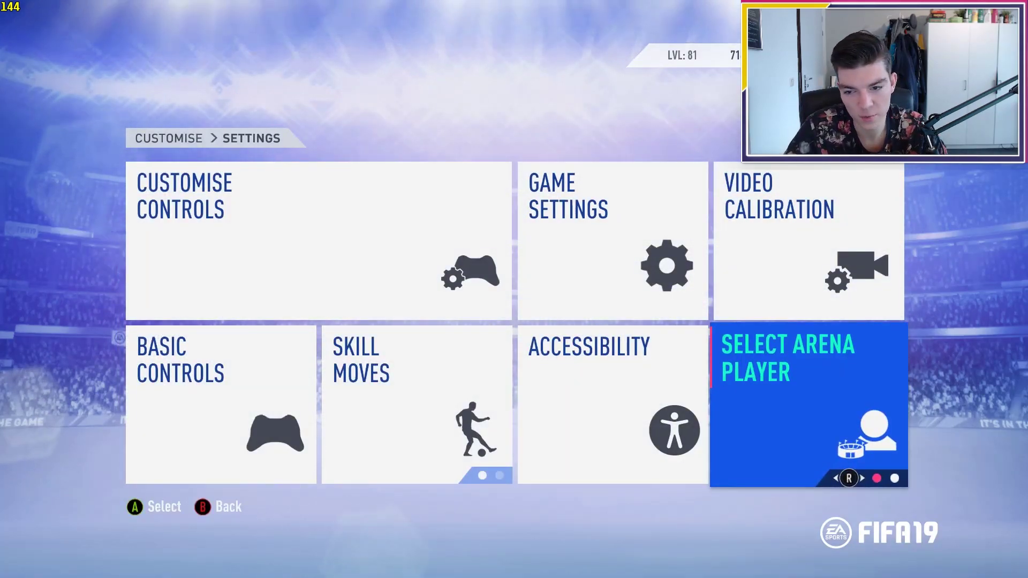
pyautogui.press('Left')
pyautogui.press('Up')
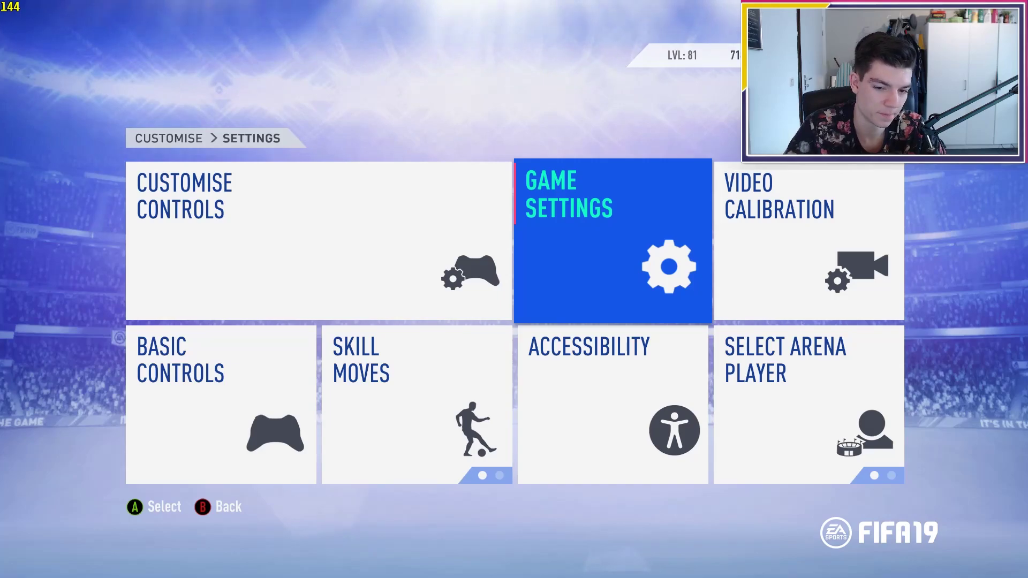
# - Open the privacy settings within the online settings and examine the Share Usage Data option
pyautogui.press('Escape')
pyautogui.press('Left')
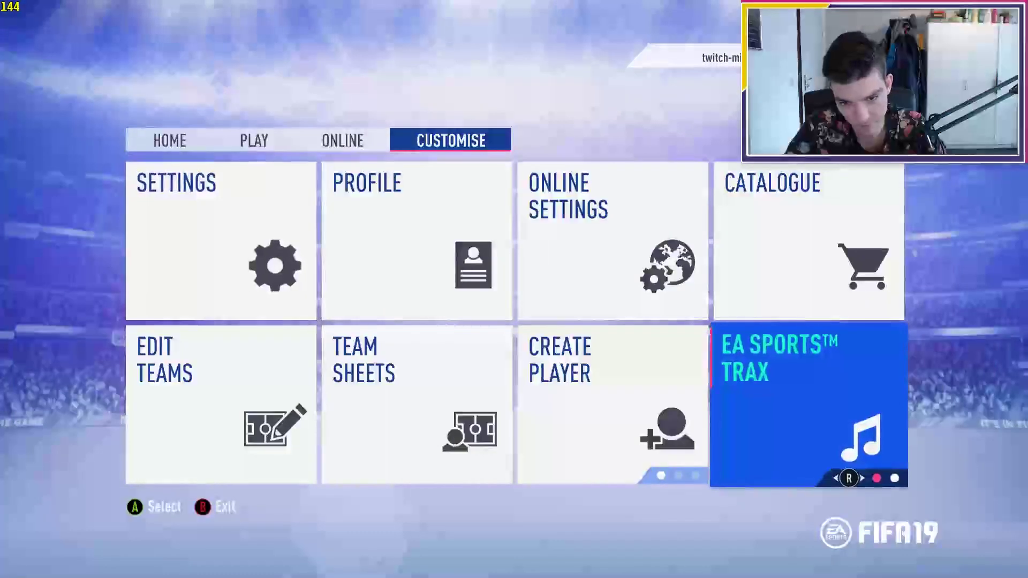
pyautogui.press('Up')
pyautogui.press('Left')
pyautogui.press('Right')
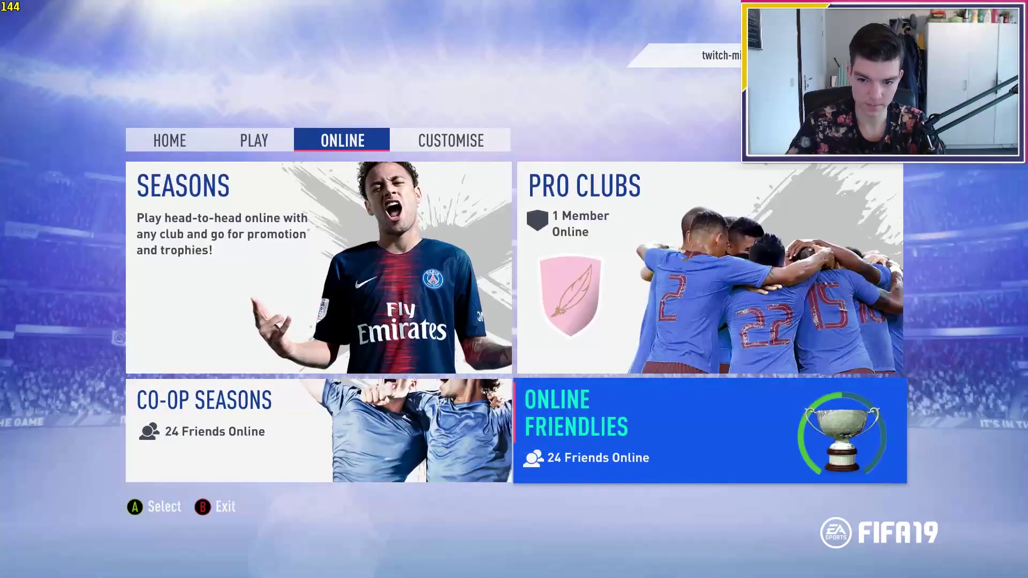
pyautogui.press('Up')
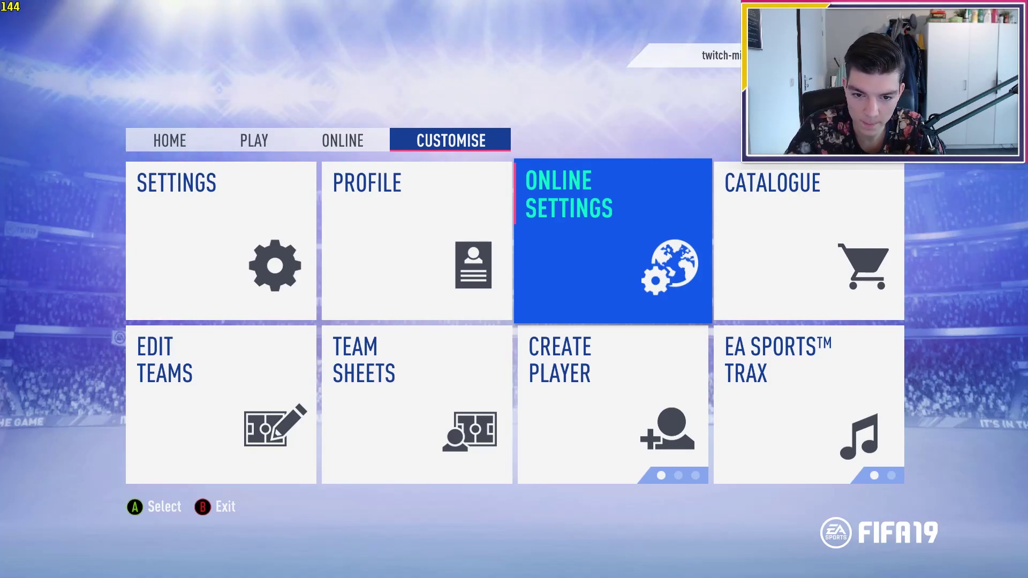
pyautogui.press('Return')
pyautogui.press('Return')
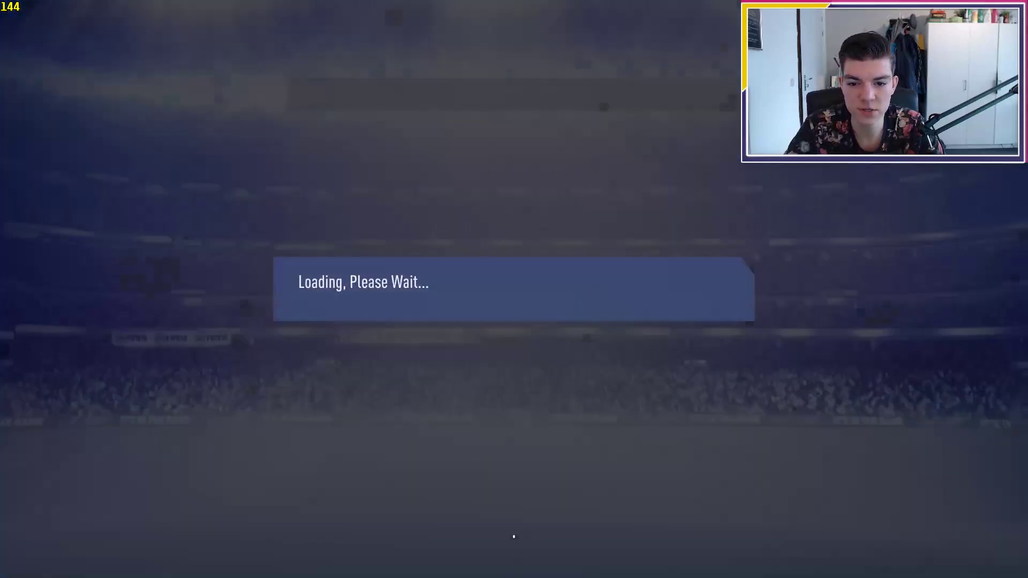
pyautogui.press('Down')
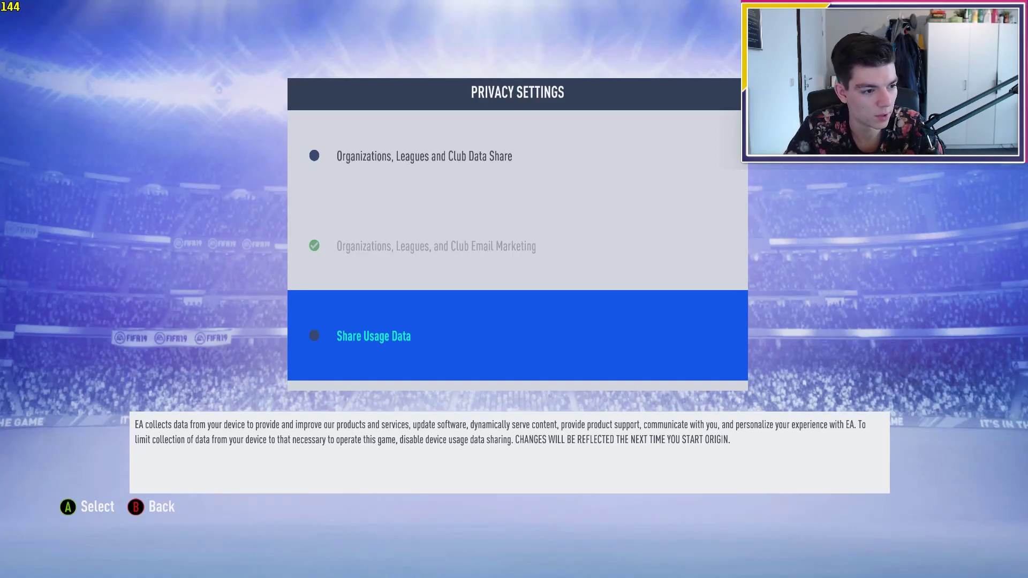
pyautogui.press('Up')
pyautogui.press('Escape')
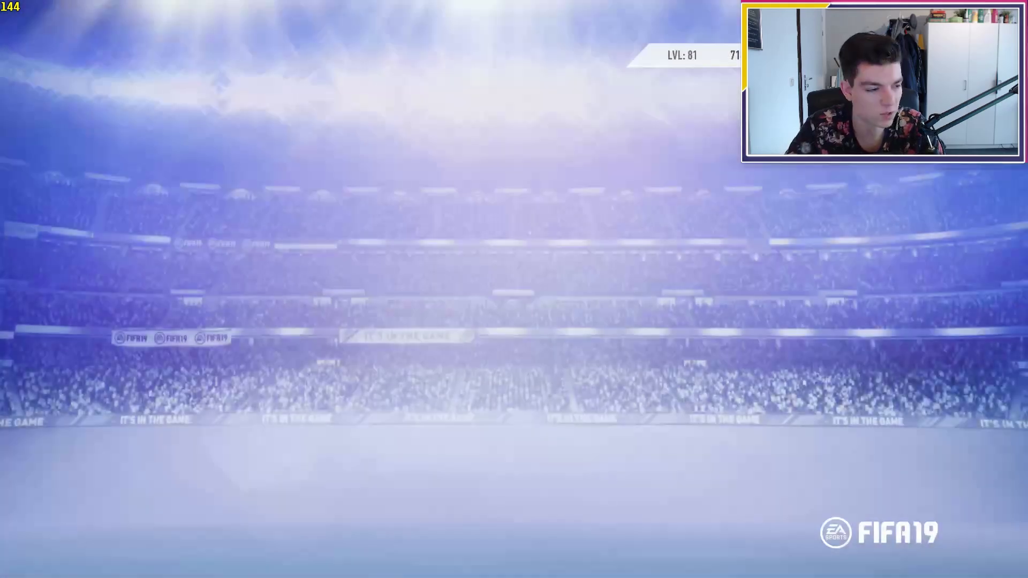
pyautogui.press('Escape')
pyautogui.press('Down')
pyautogui.press('Right')
pyautogui.press('Left')
pyautogui.press('Left')
pyautogui.press('Up')
pyautogui.press('Left')
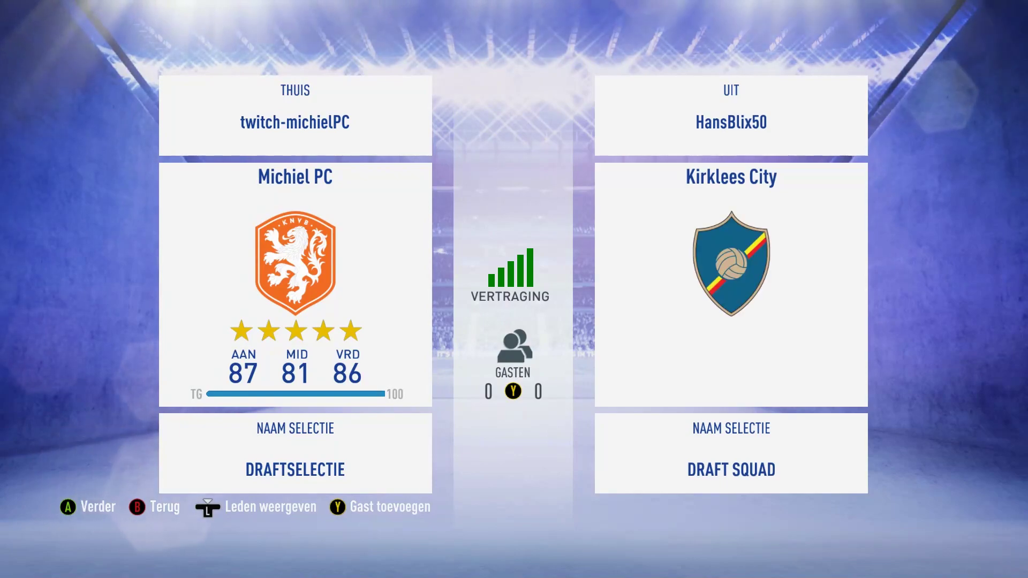
# - Continue into the draft match, dismiss the lost-connection message, and choose Online Draft in Ultimate Team
pyautogui.press('Return')
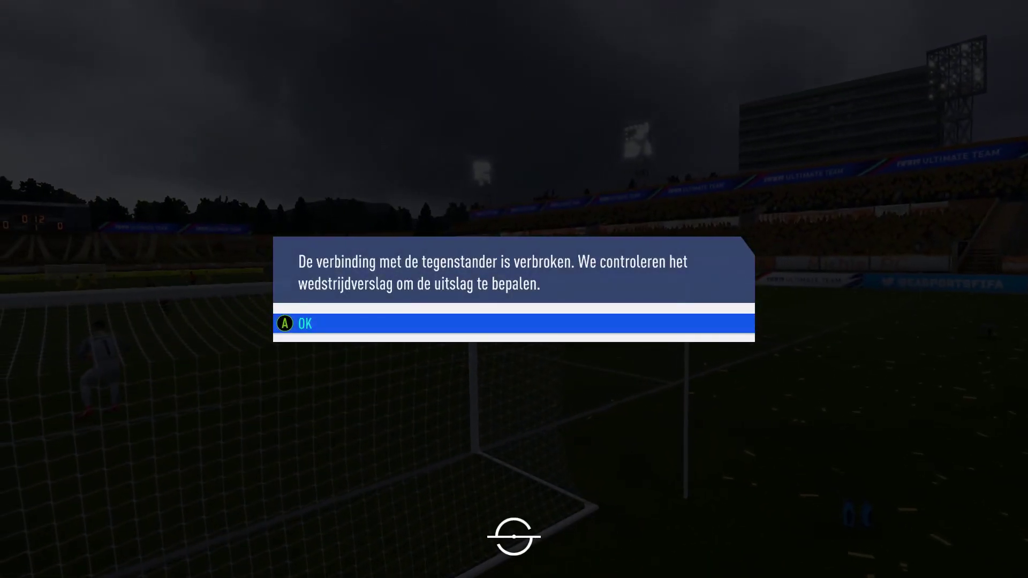
pyautogui.press('Return')
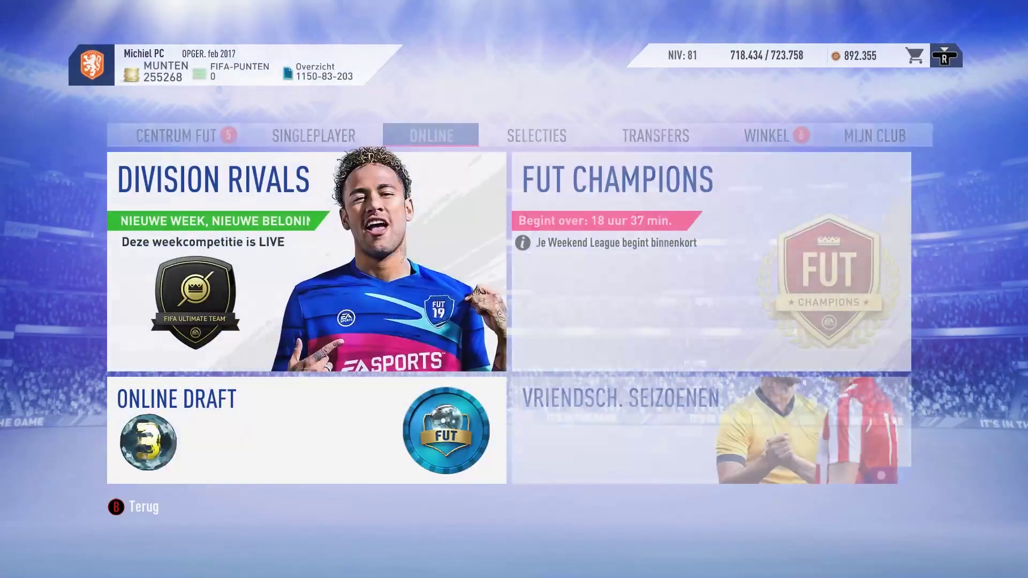
pyautogui.press('Down')
pyautogui.press('Return')
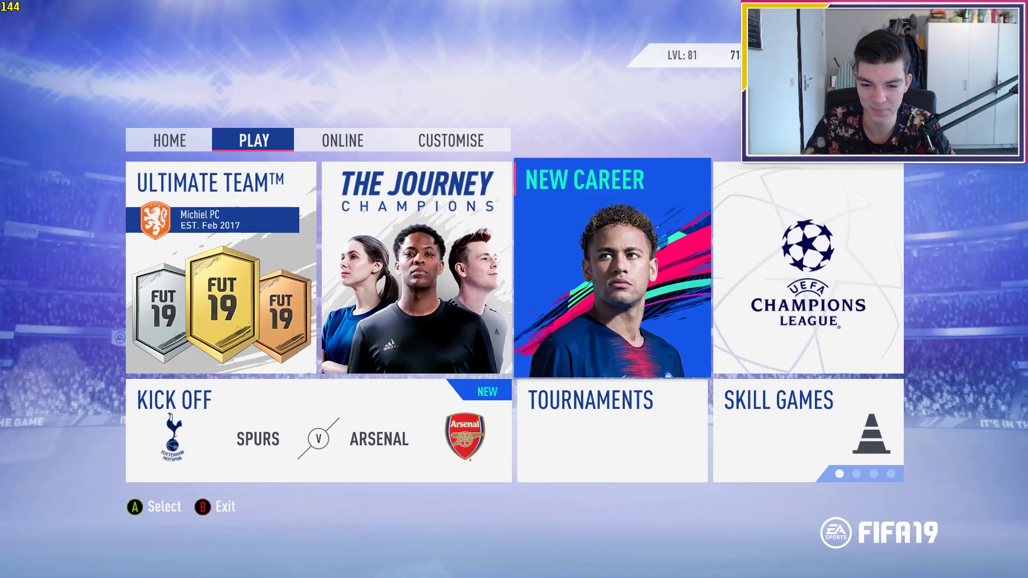
pyautogui.press('Left')
pyautogui.press('Left')
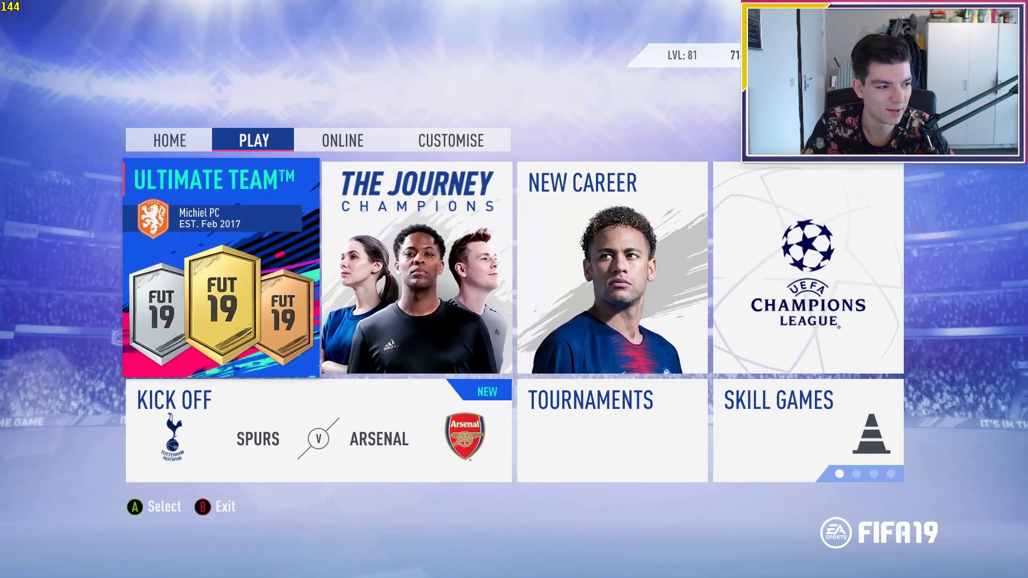